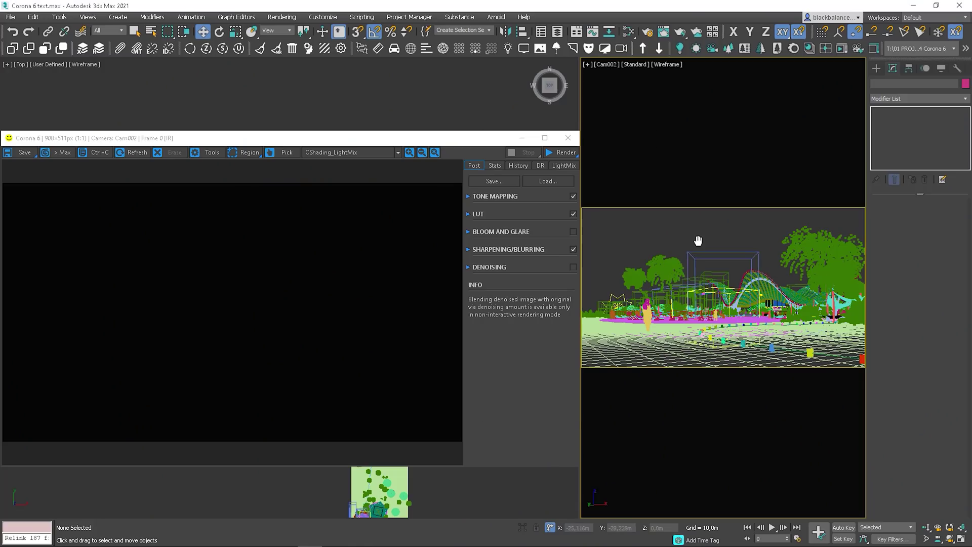
Step: Select the Corona sun in the camera view and raise it in the sky
key(8)
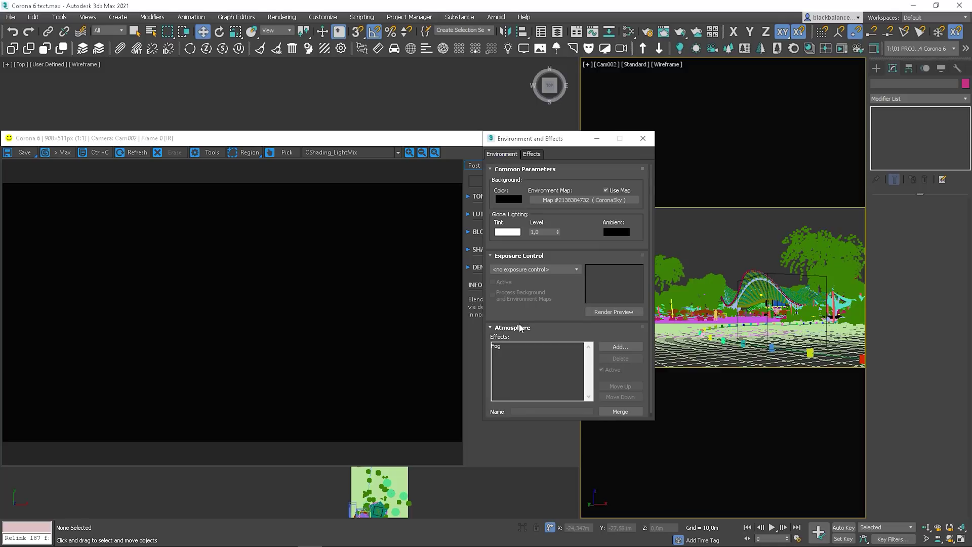
click(643, 138)
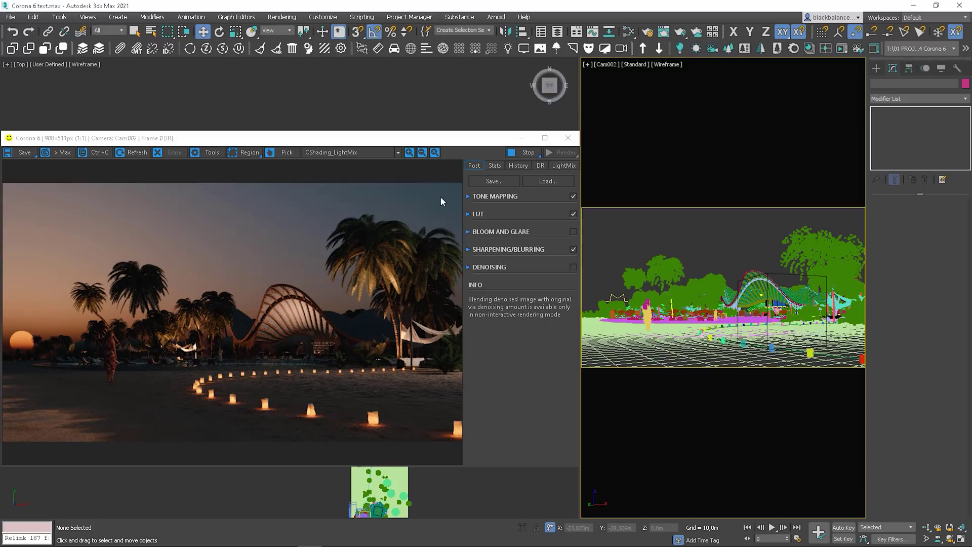
click(621, 295)
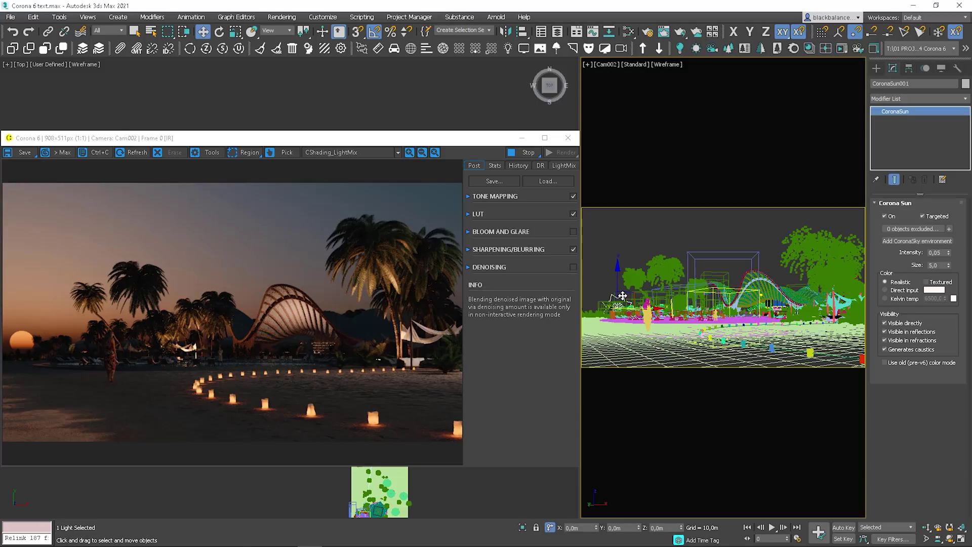
drag(623, 296, 638, 282)
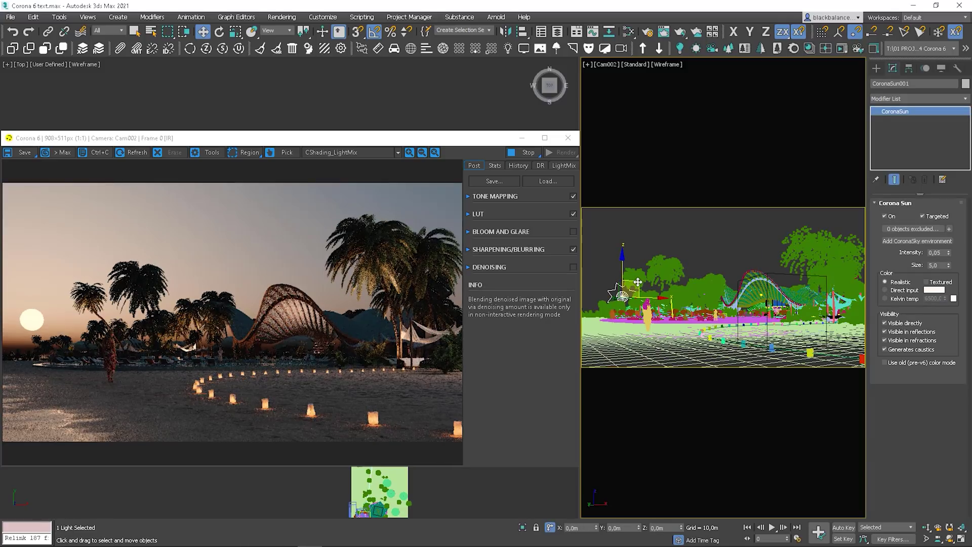
Step: Set the SUN light-mix level to 0,140
click(562, 165)
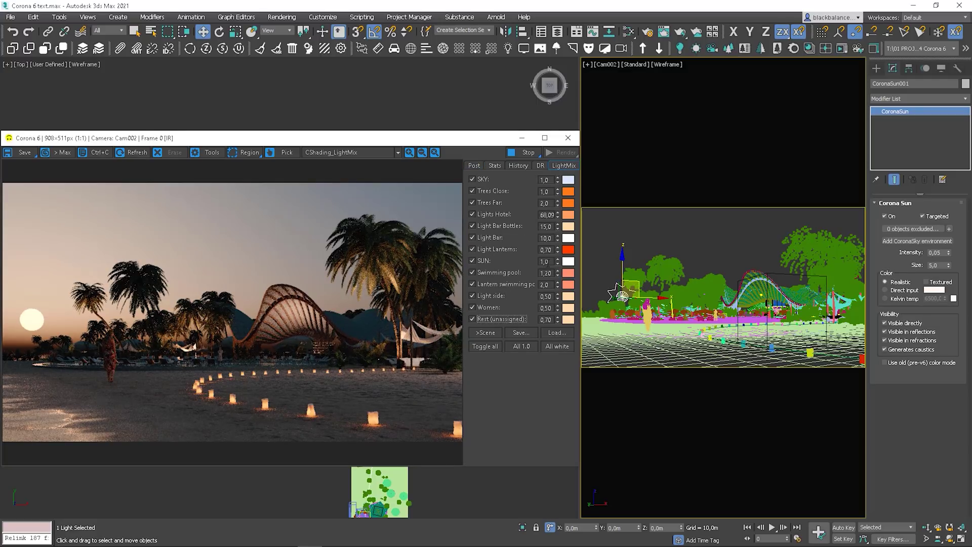
double_click(546, 262)
text(,5)
key(Return)
drag(558, 263, 565, 303)
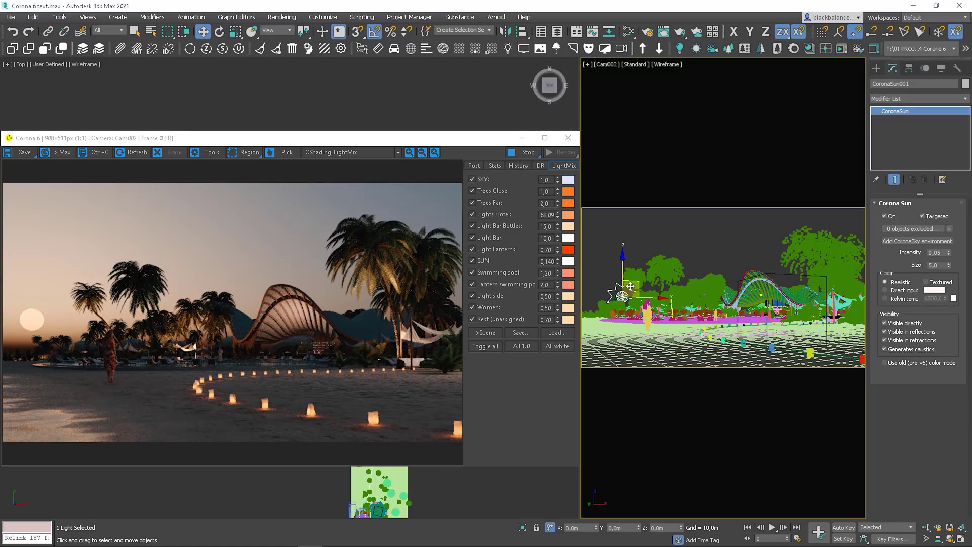
Step: Reposition the Corona sun low on the horizon for a sunset, then deselect it
drag(638, 281, 660, 253)
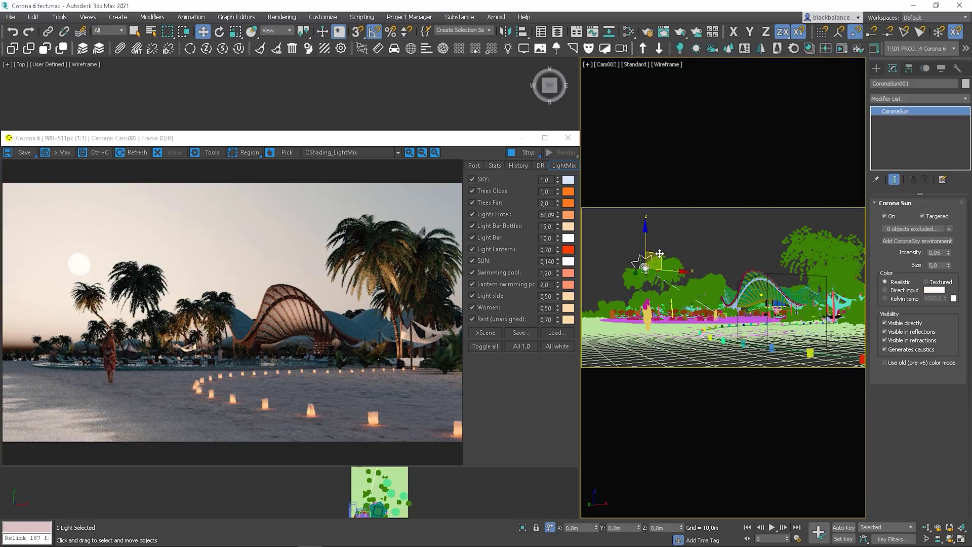
drag(659, 253, 793, 283)
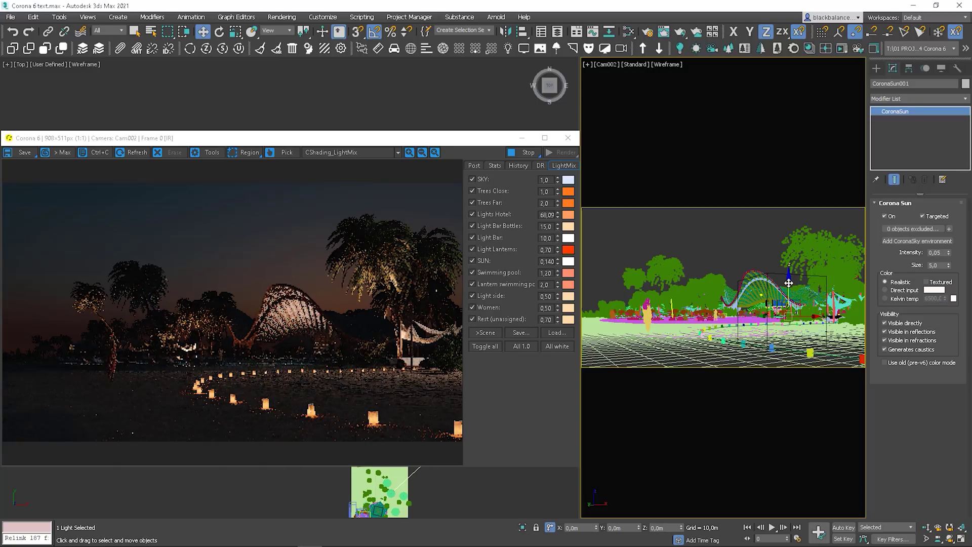
drag(788, 283, 789, 288)
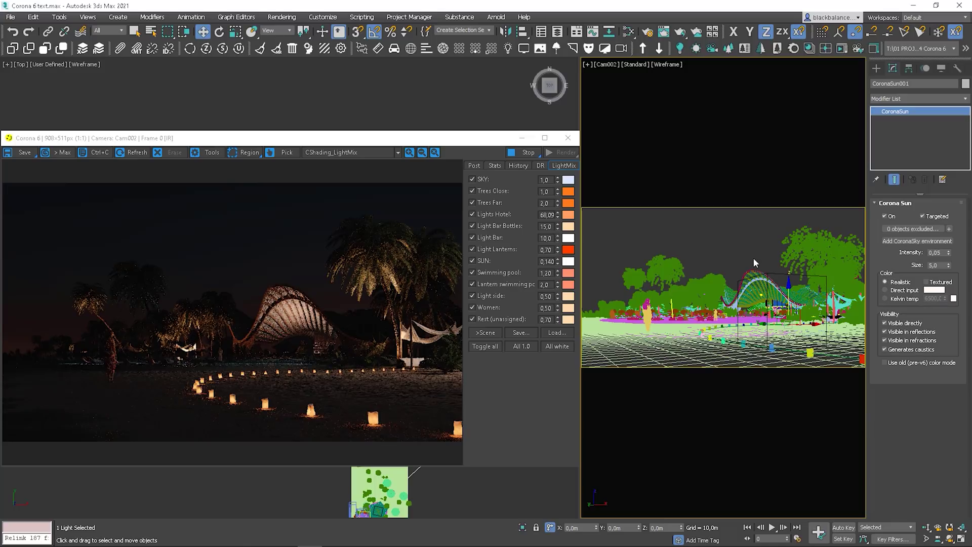
drag(758, 253, 737, 266)
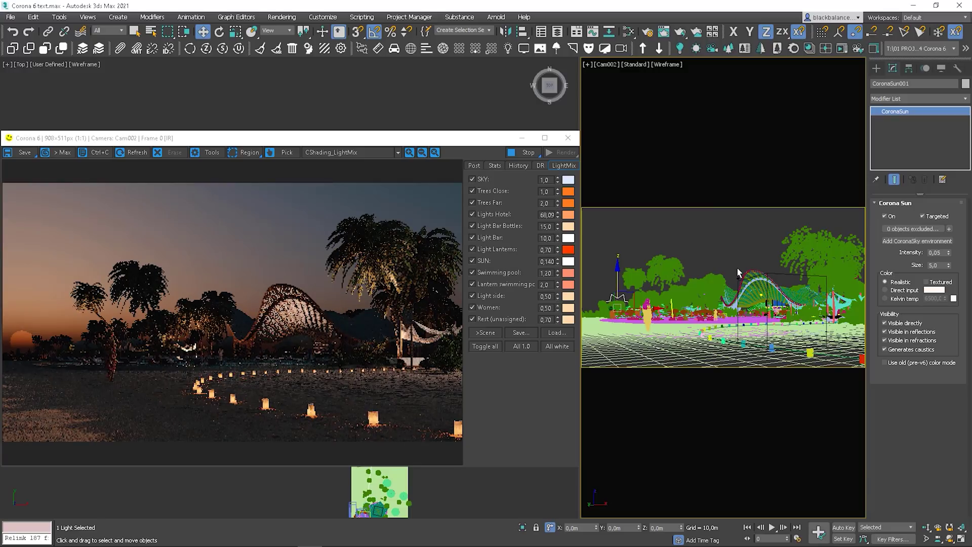
click(737, 266)
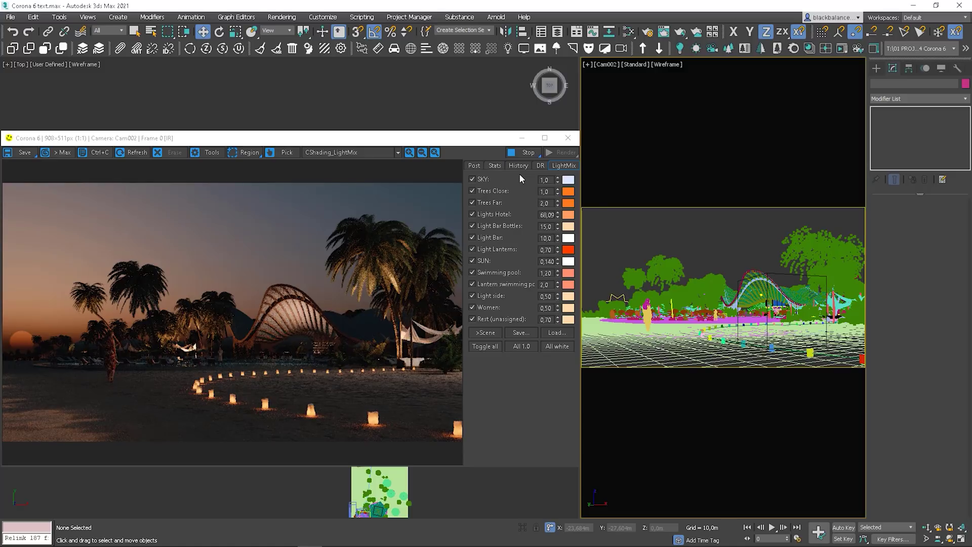
Step: Reset the SUN light mix to 1,0 and store the current render in the frame buffer history
double_click(545, 261)
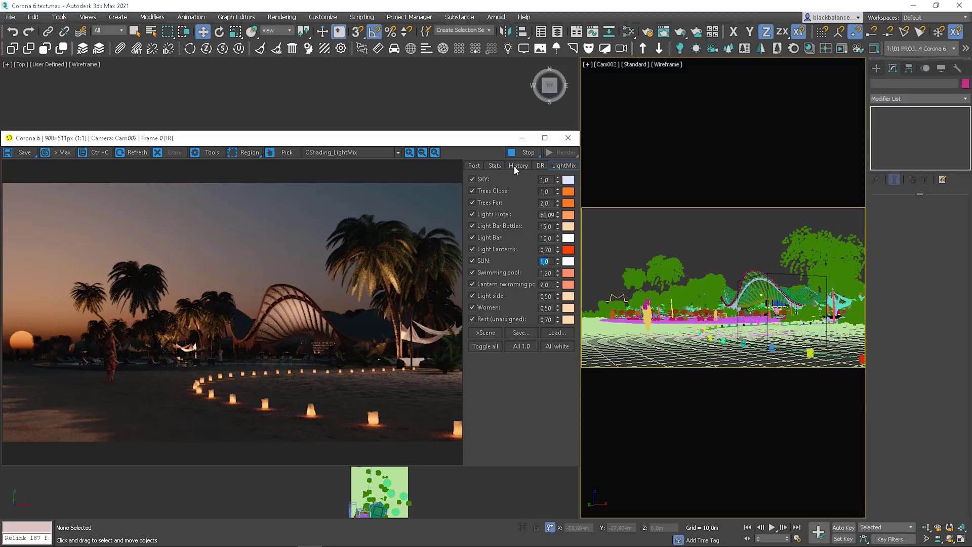
click(517, 166)
click(523, 182)
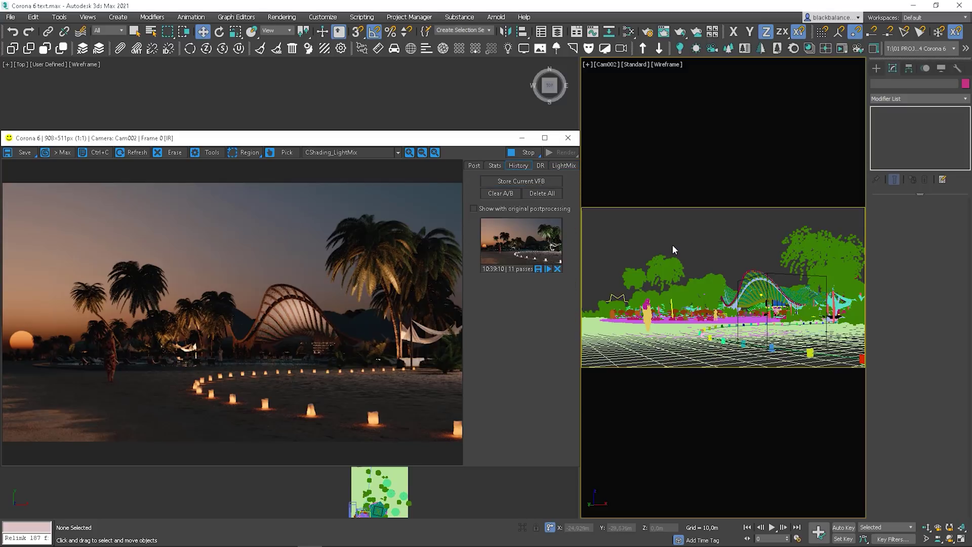
Step: Drop the environment's CoronaSky map into the Slate editor as an instance and open its parameters
key(8)
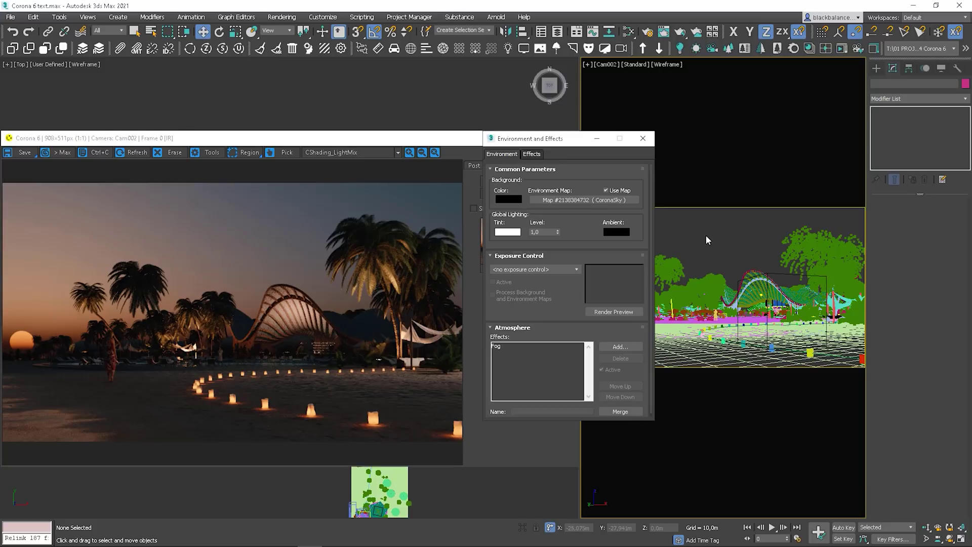
key(m)
click(581, 143)
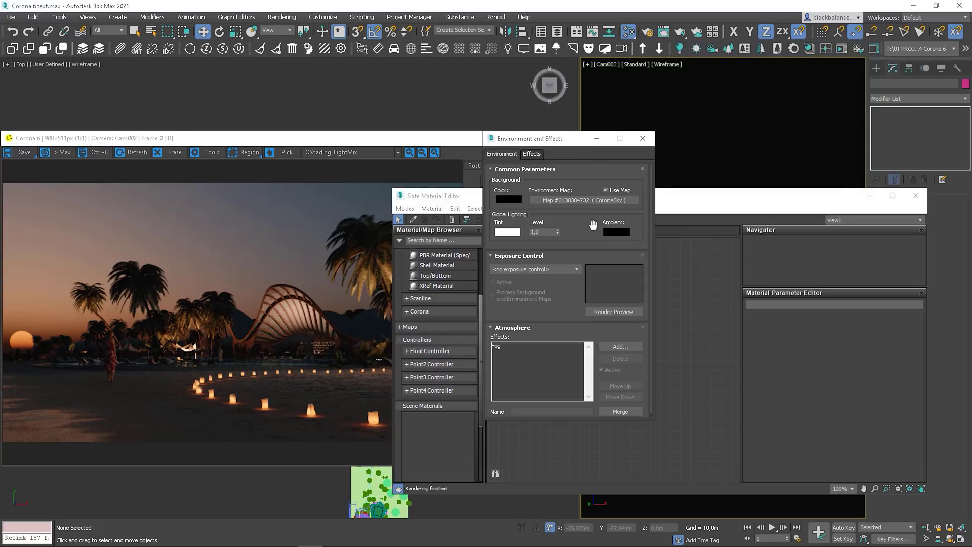
drag(582, 202, 672, 275)
click(638, 377)
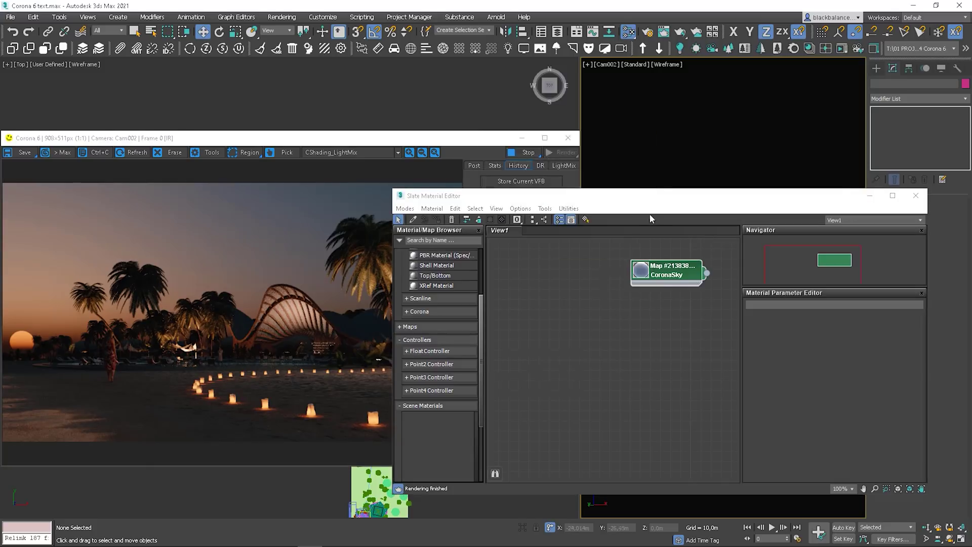
double_click(661, 268)
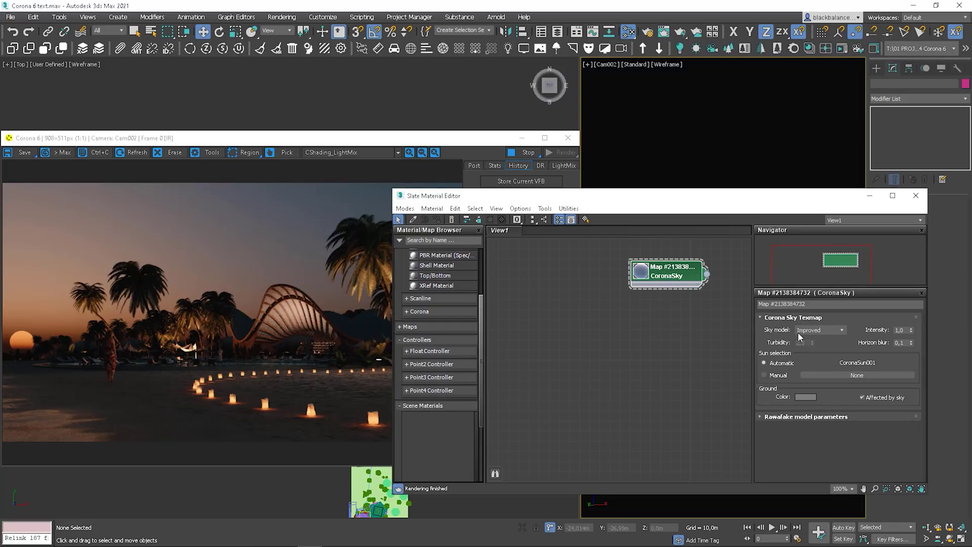
Step: Switch the sky model to Hosek & Wilkie and store that render in history
mouse_move(800, 334)
click(831, 336)
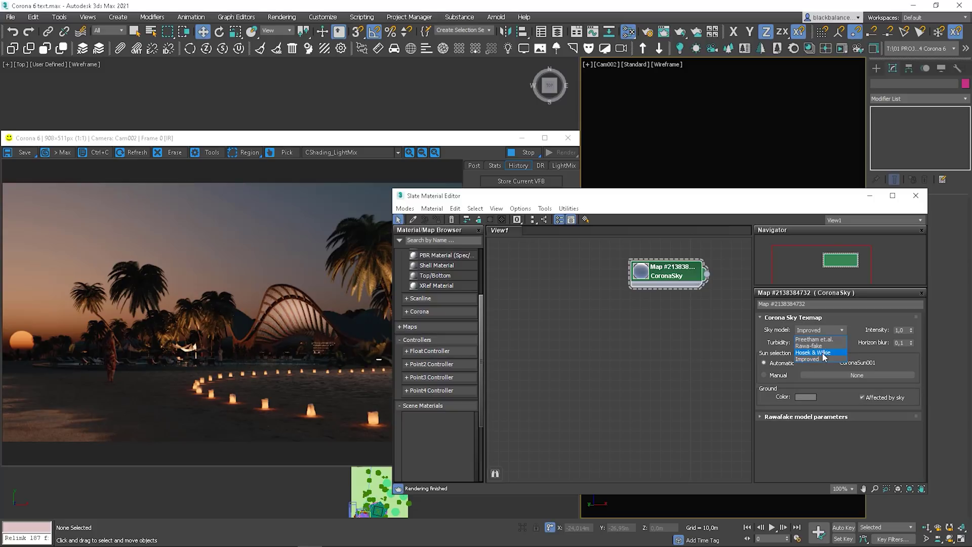
click(822, 353)
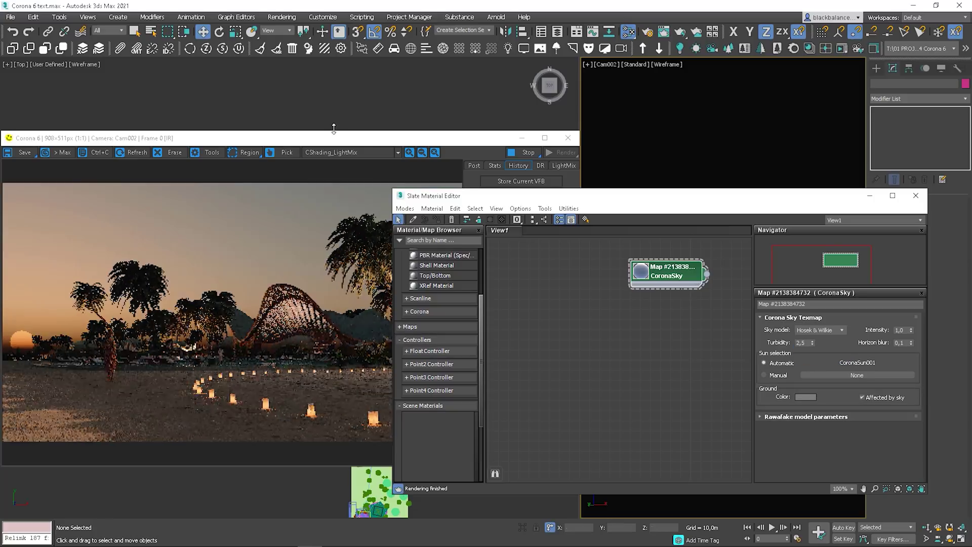
click(334, 139)
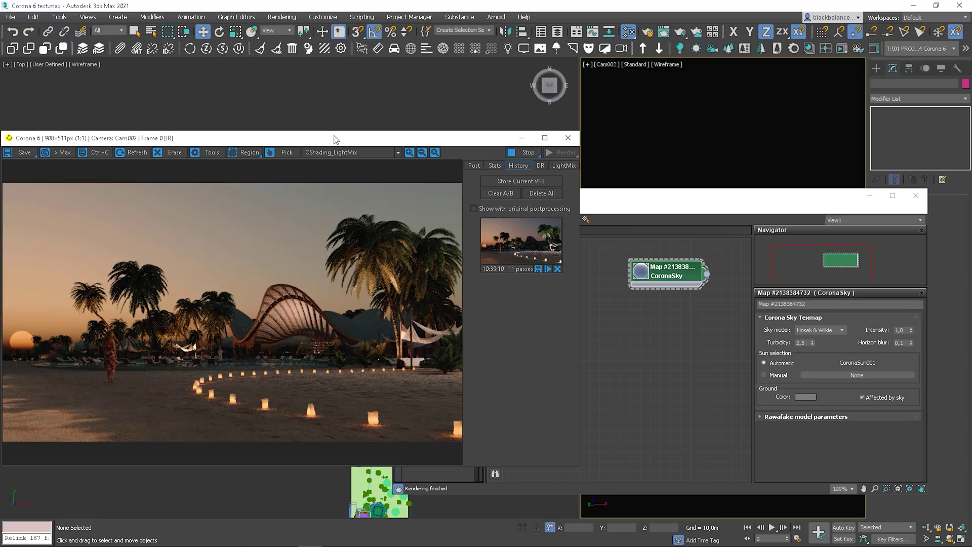
click(509, 180)
Step: Try the Rawa-fake and Preetham et.al. sky models, then set it back to Improved
click(822, 330)
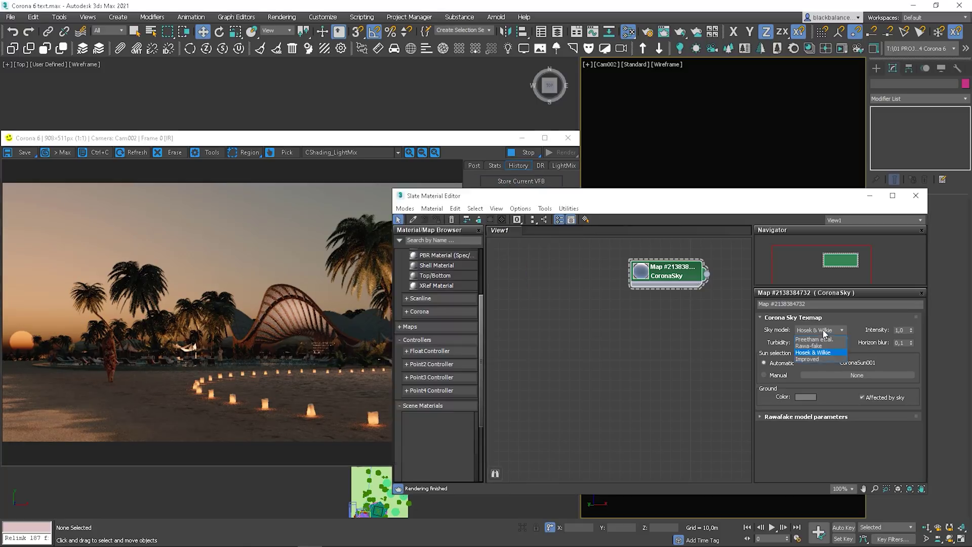
click(822, 346)
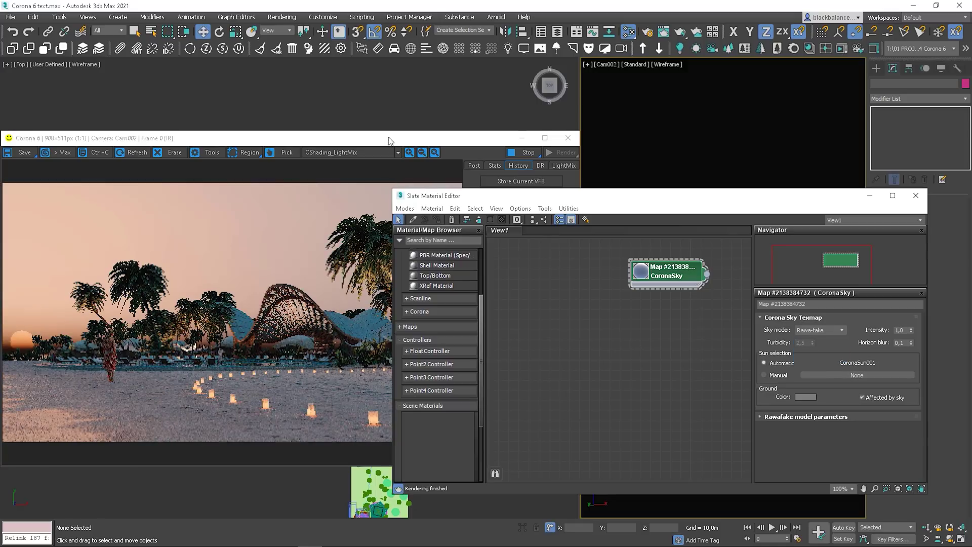
click(391, 143)
click(815, 335)
click(817, 338)
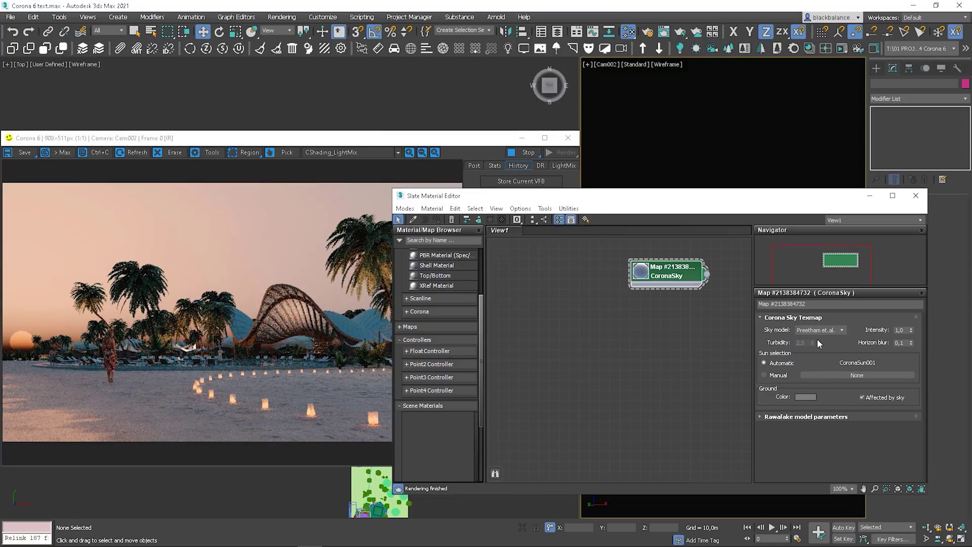
click(819, 332)
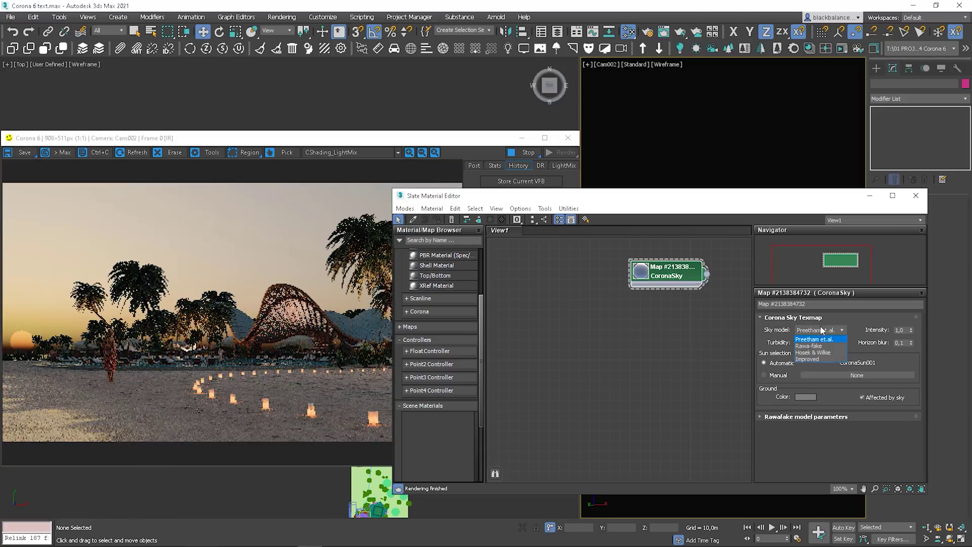
click(816, 359)
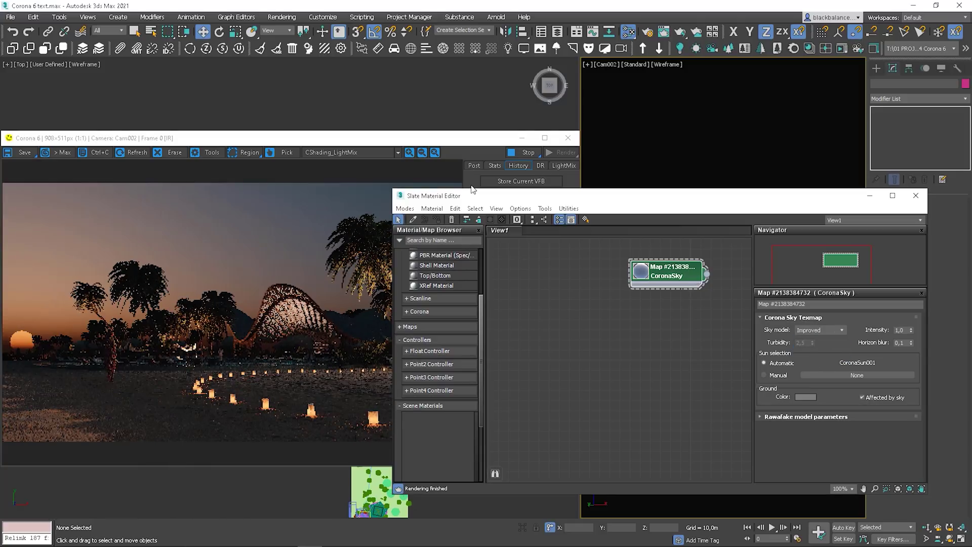
click(464, 148)
Step: Stop the interactive render and compare the two stored sky renders as A and B with the divider
click(526, 154)
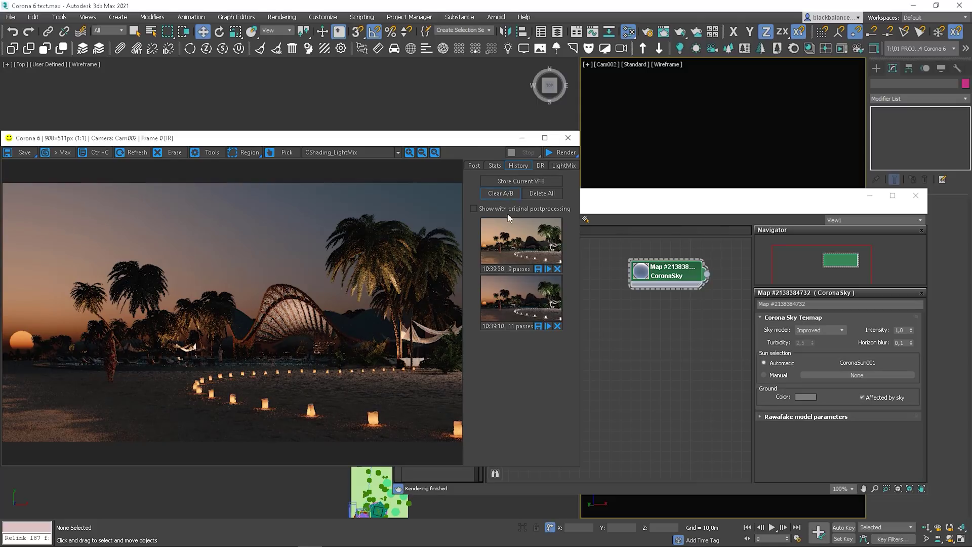
click(514, 295)
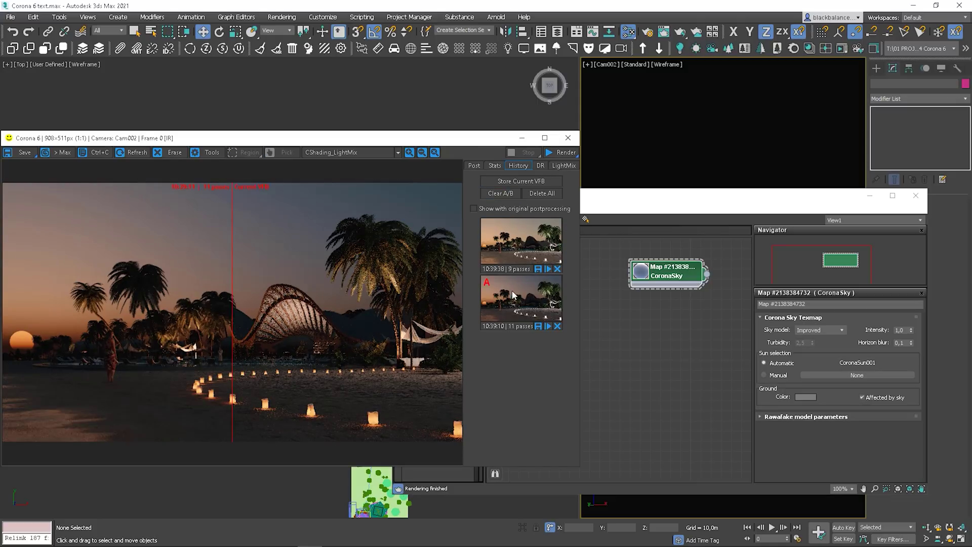
click(546, 234)
drag(232, 318, 266, 306)
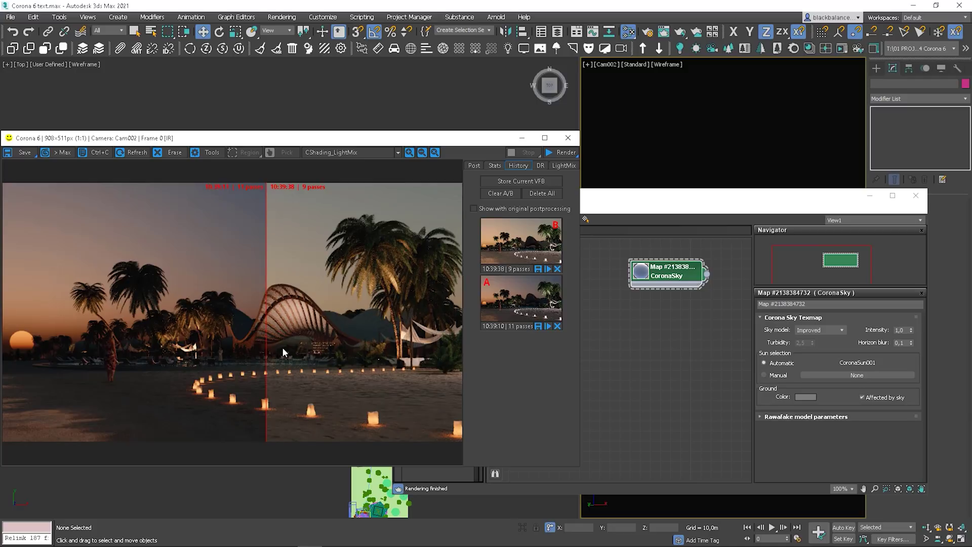
drag(266, 347, 472, 292)
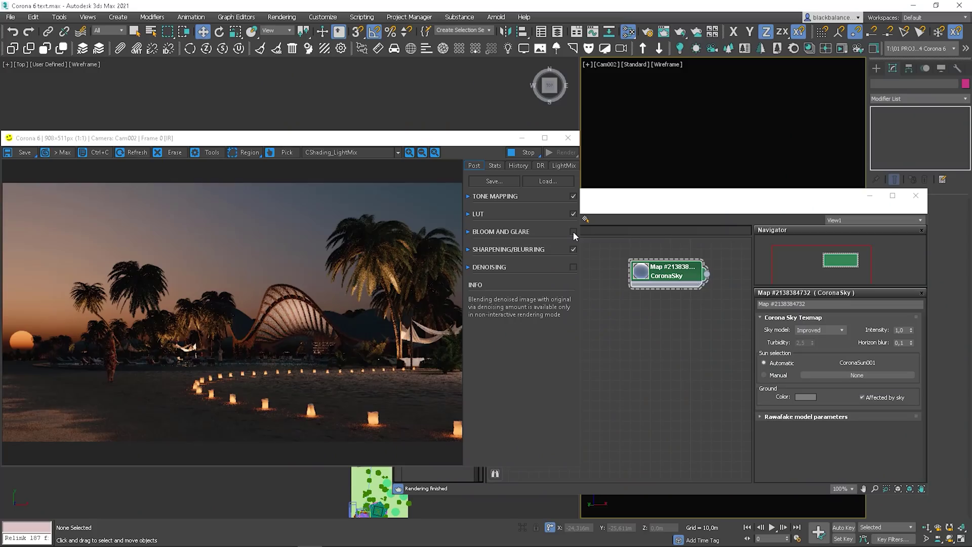
Step: Enable bloom and glare and set the SUN light group intensity to 5
click(573, 232)
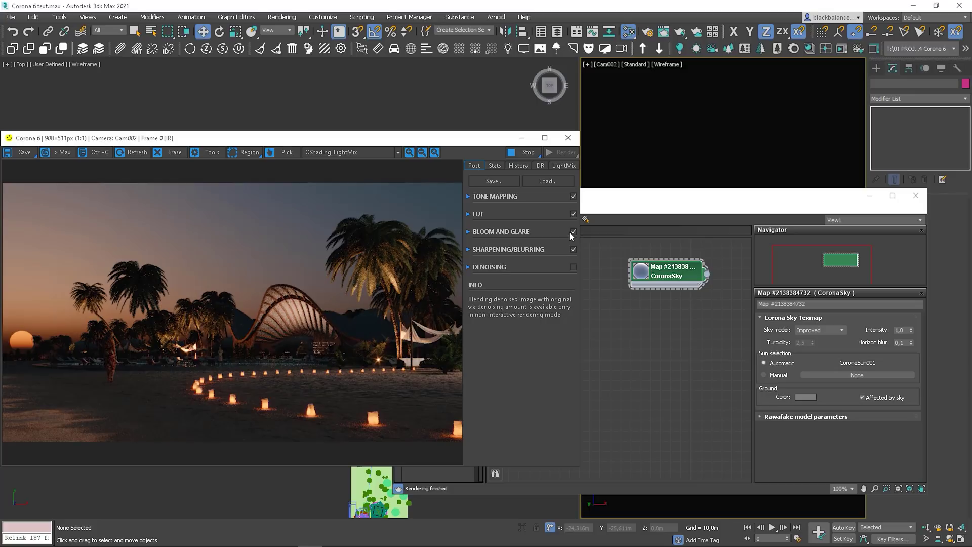
click(469, 231)
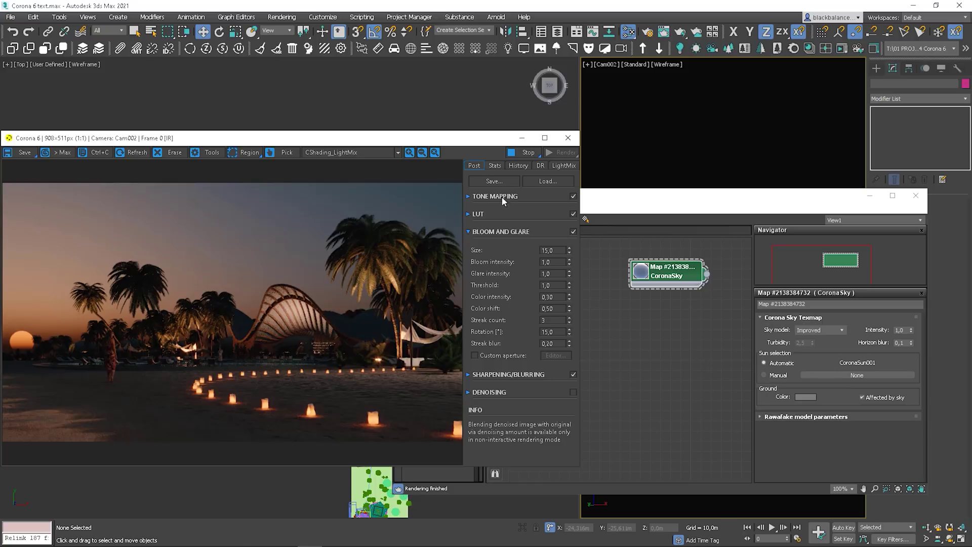
click(564, 166)
double_click(546, 261)
text(5)
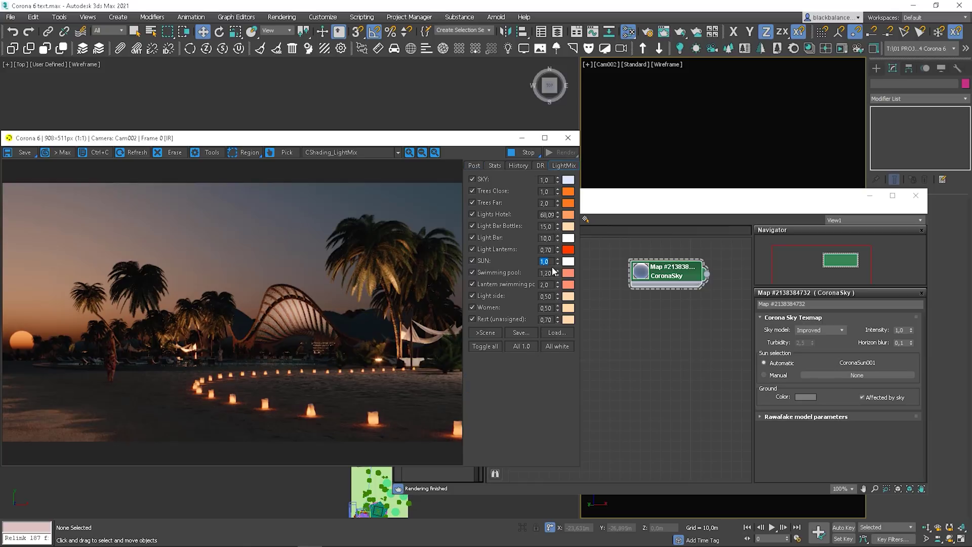
key(Return)
Step: Raise bloom intensity to 2,121 and glare to 0,704, and enable a custom aperture
click(474, 165)
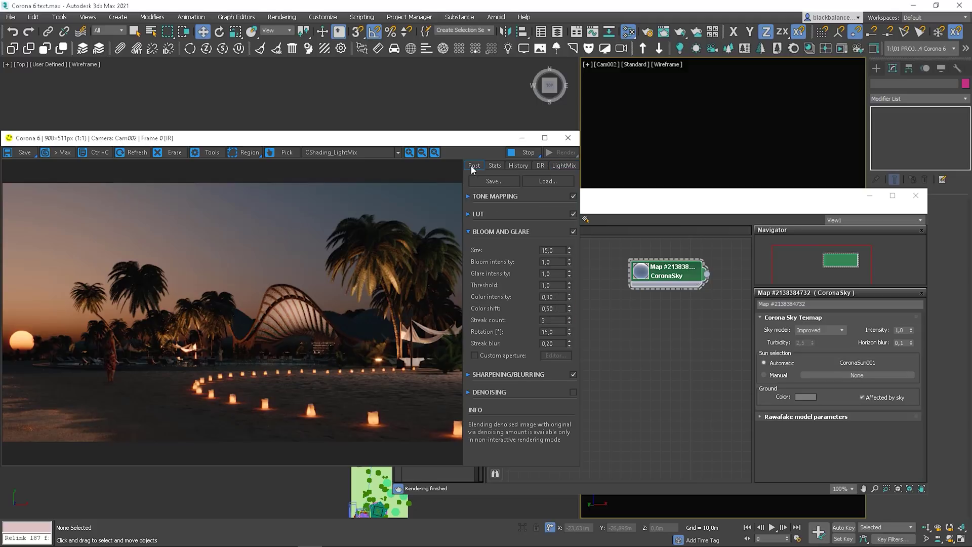
click(574, 196)
drag(569, 262, 568, 250)
drag(563, 216, 568, 138)
click(573, 196)
drag(569, 262, 572, 282)
drag(567, 271, 572, 304)
click(475, 355)
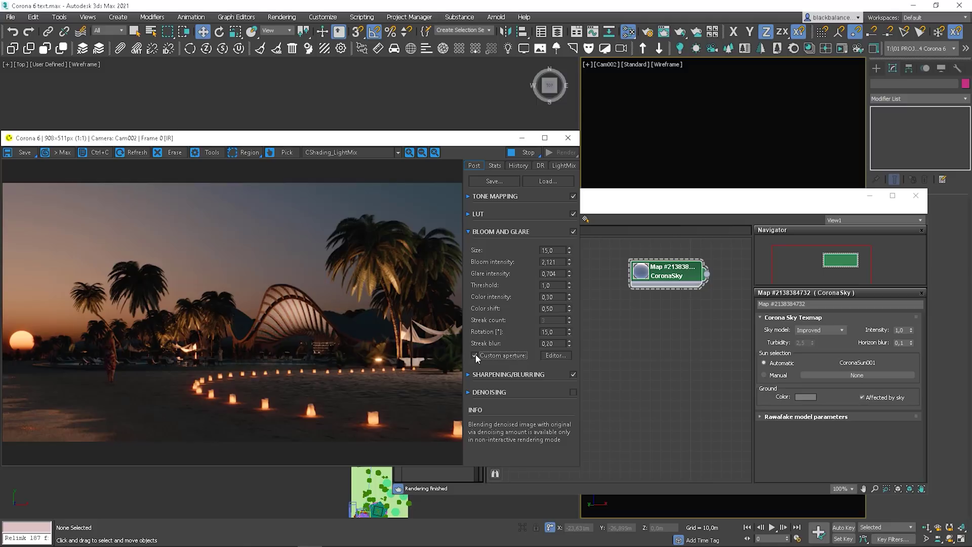
Step: In the Aperture Editor, keep six sides, rotate the aperture 10° and adjust streak blur
click(555, 355)
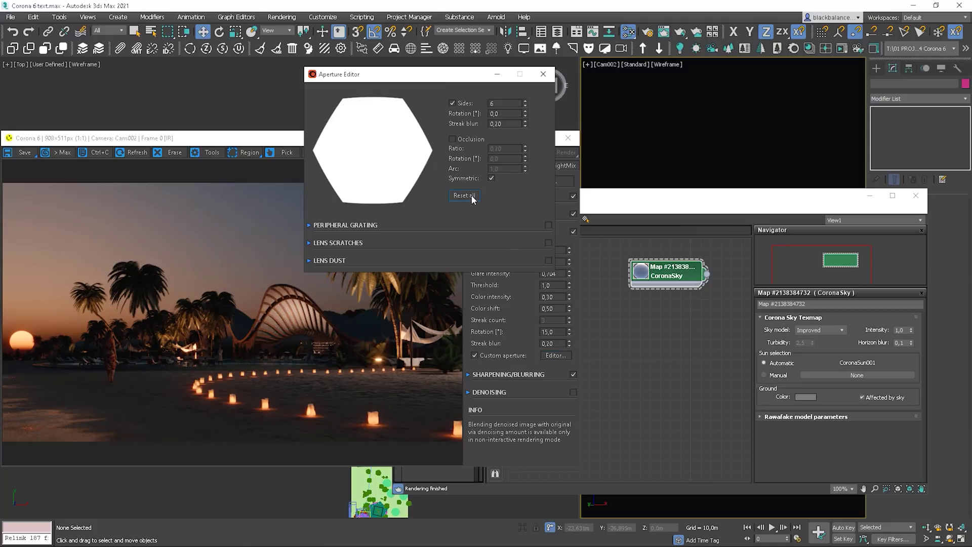
click(525, 101)
click(525, 106)
drag(525, 115, 524, 135)
text(10)
key(Return)
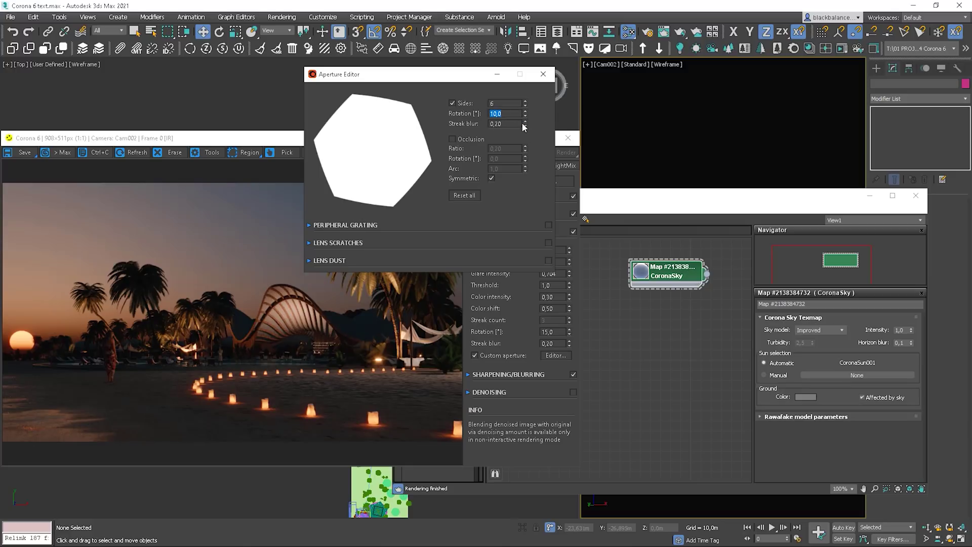
mouse_move(523, 124)
mouse_down()
mouse_move(521, 85)
mouse_move(519, 120)
mouse_up()
Step: Add symmetric occlusion with a lower ratio, rotation 10 and a new arc, and enable peripheral grating
click(462, 140)
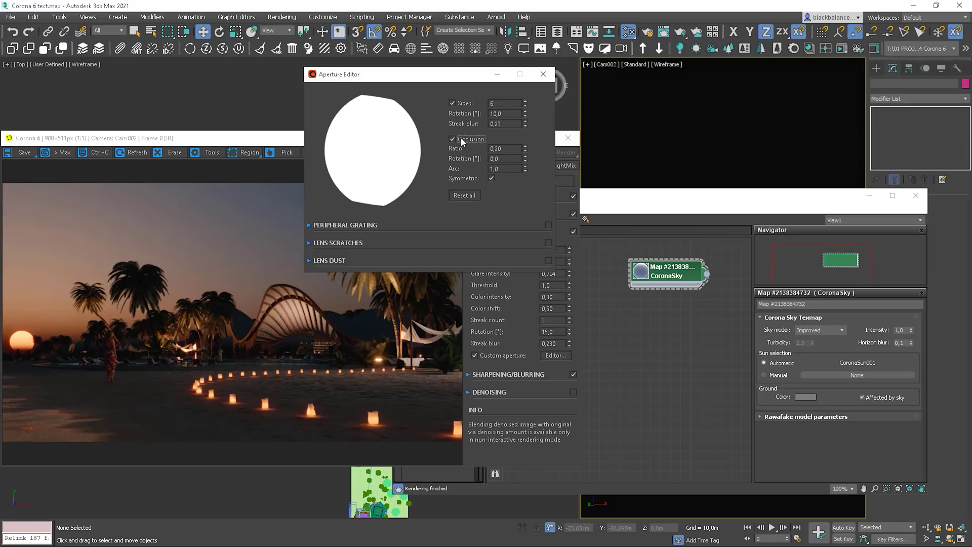
mouse_move(524, 149)
mouse_down()
mouse_move(525, 165)
mouse_move(529, 131)
mouse_move(532, 167)
mouse_move(523, 134)
mouse_up()
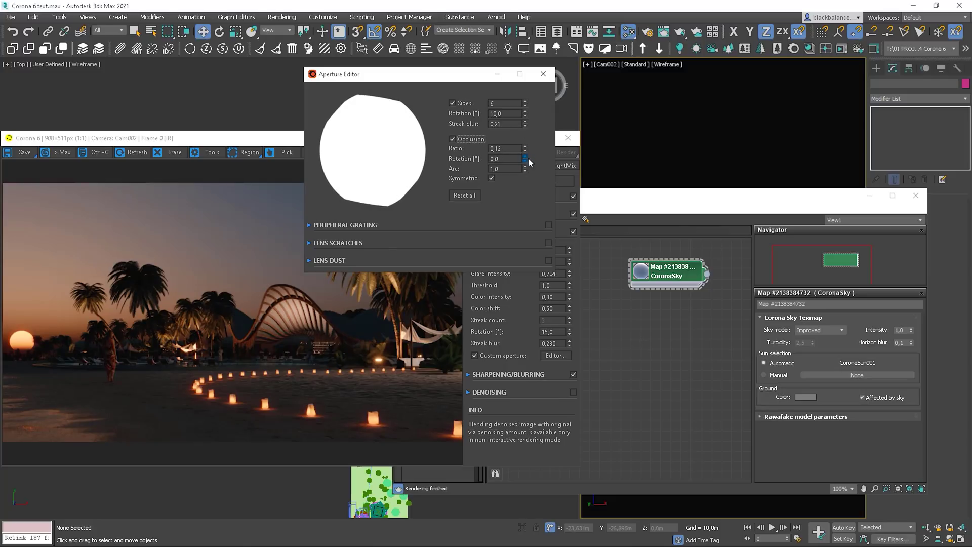
key(Tab)
key(Tab)
text(10)
key(Return)
click(497, 168)
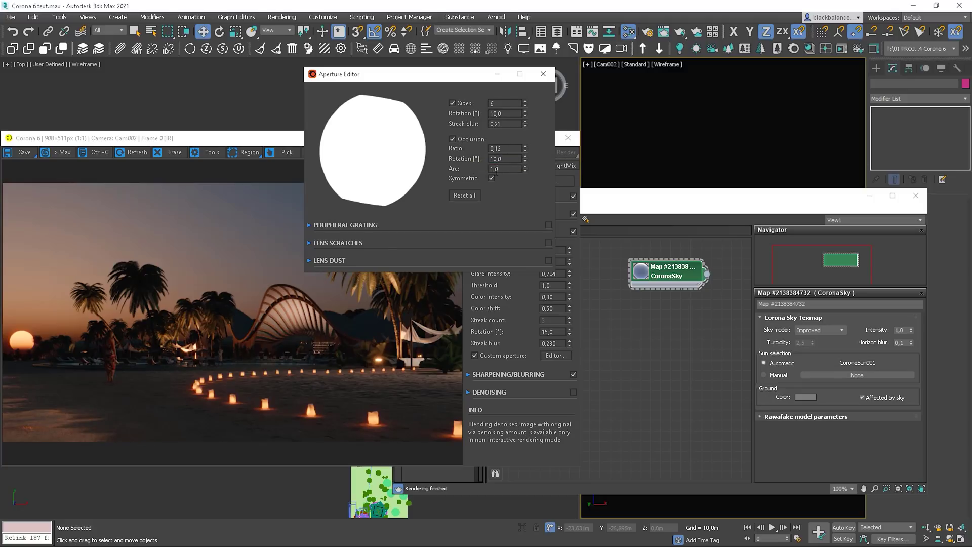
text(0,2)
key(Return)
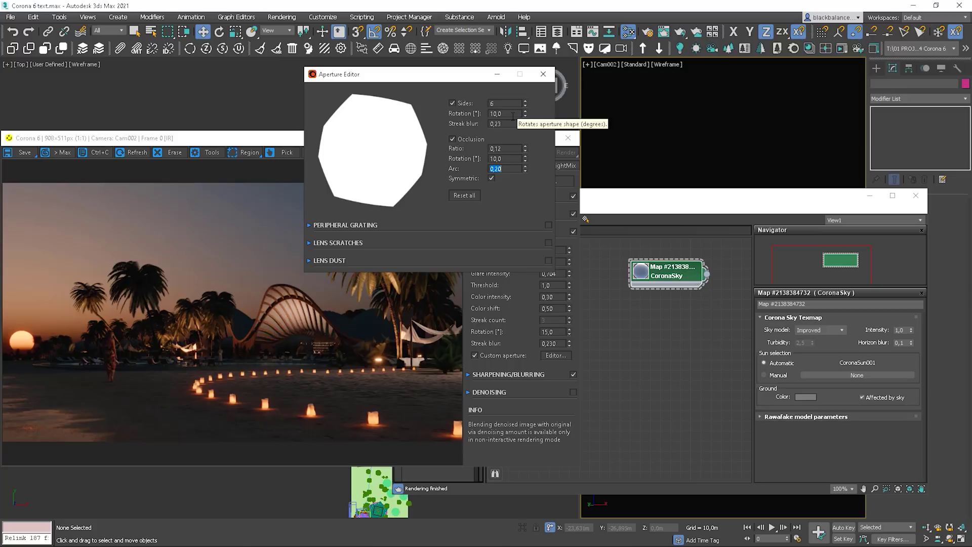
click(490, 178)
click(491, 178)
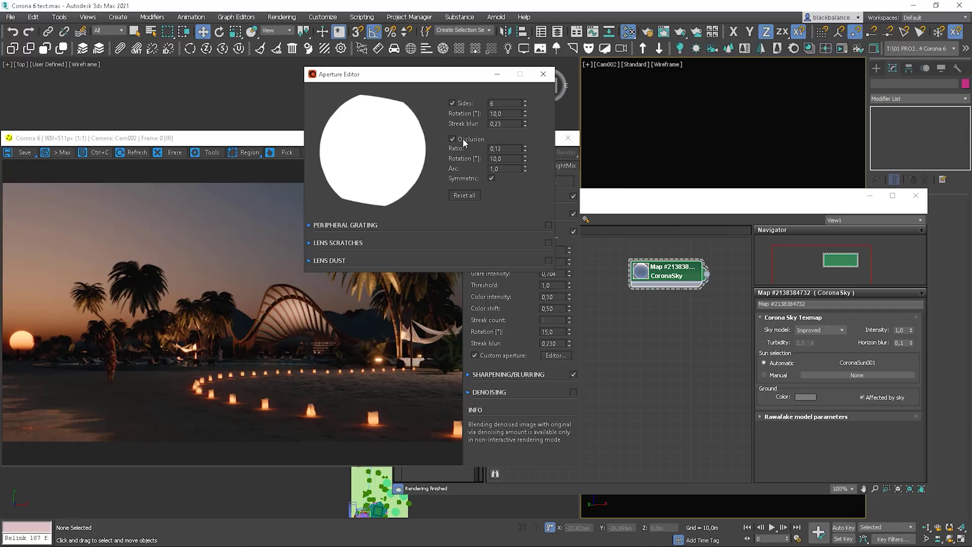
click(309, 225)
click(549, 225)
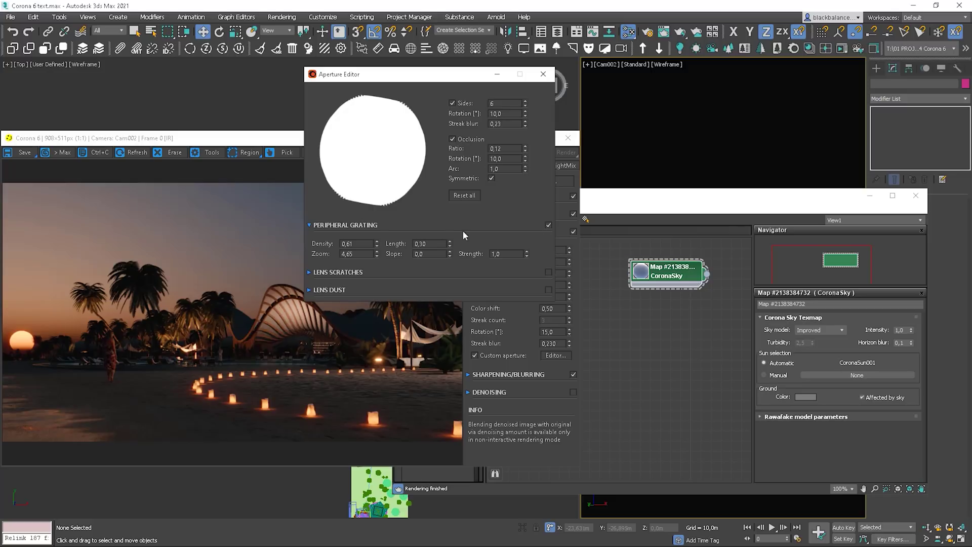
Step: Turn off aperture occlusion and set peripheral grating to density 0,43, length 0,48, zoom 5,30
mouse_move(376, 233)
mouse_down()
mouse_move(375, 164)
mouse_move(371, 234)
mouse_up()
click(456, 142)
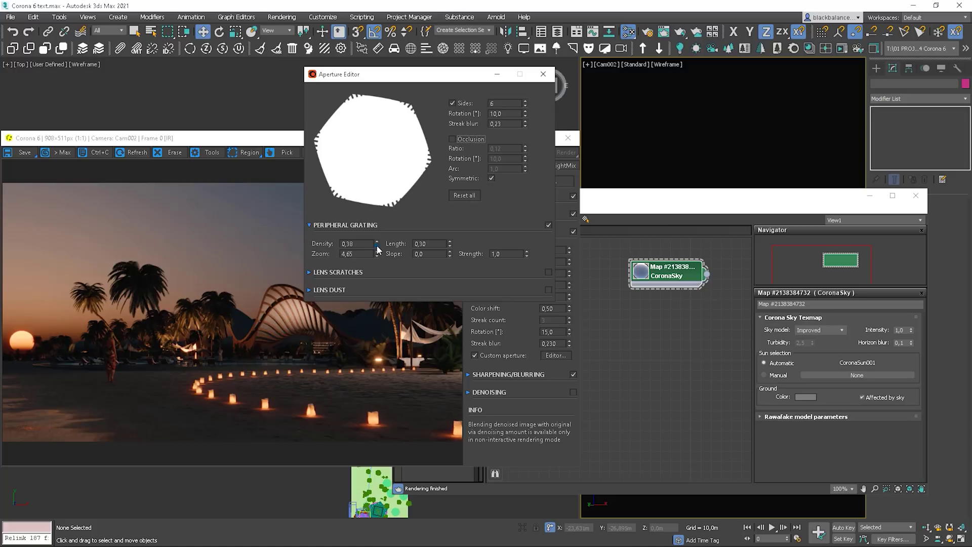
mouse_move(378, 248)
mouse_down()
mouse_move(378, 258)
mouse_move(376, 227)
mouse_move(375, 236)
mouse_up()
mouse_move(451, 244)
mouse_down()
mouse_move(454, 171)
mouse_move(455, 217)
mouse_move(439, 257)
mouse_up()
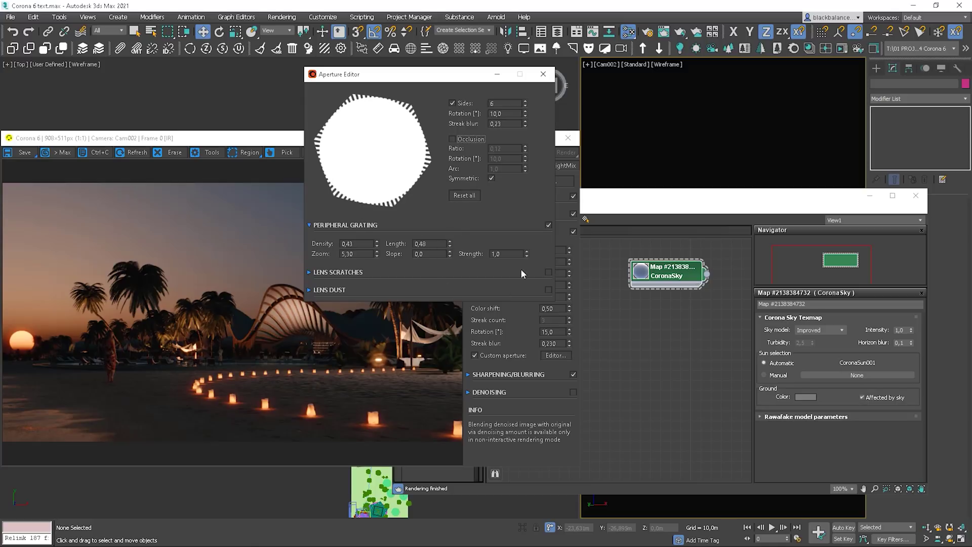
Step: Enable lens scratches, trying Stripes, Square and Hexagonal before settling on the Random pattern
click(310, 272)
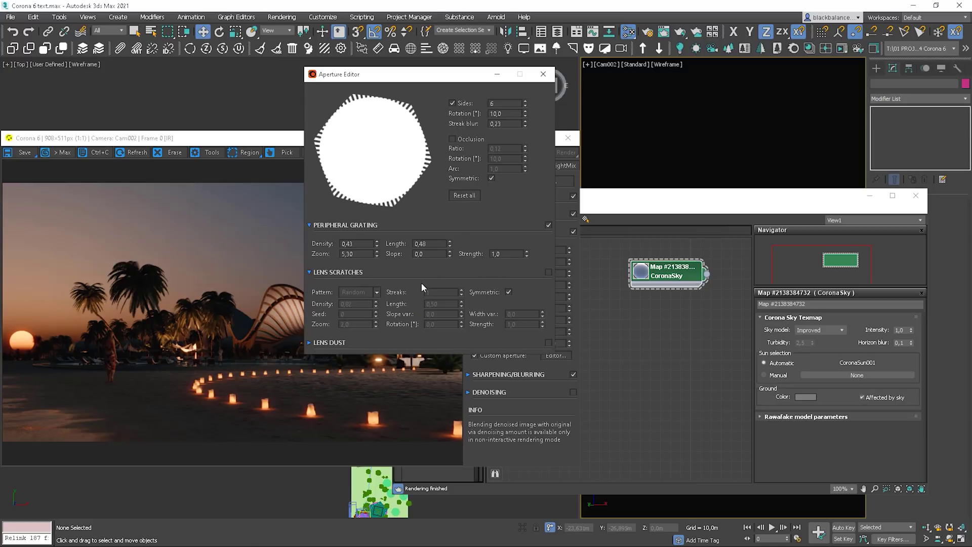
click(548, 272)
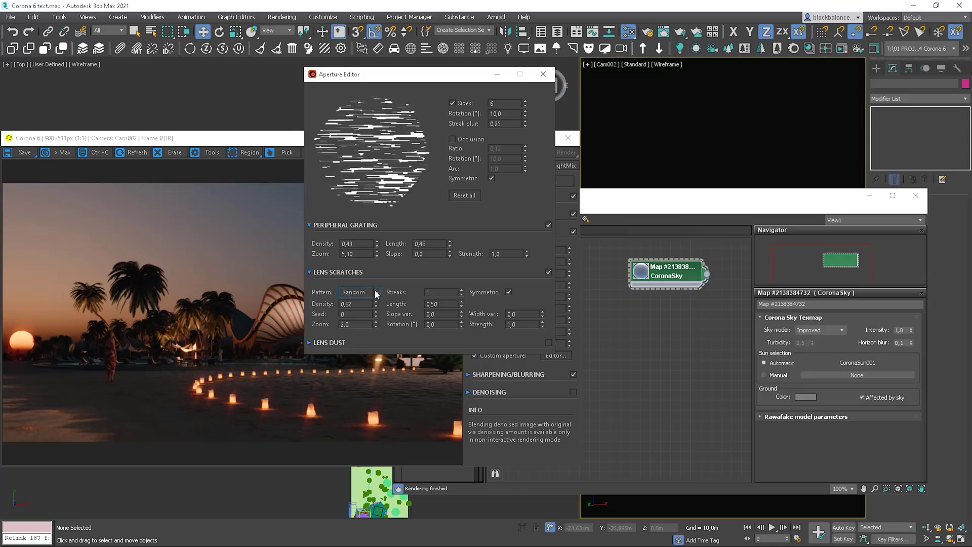
click(376, 292)
click(362, 314)
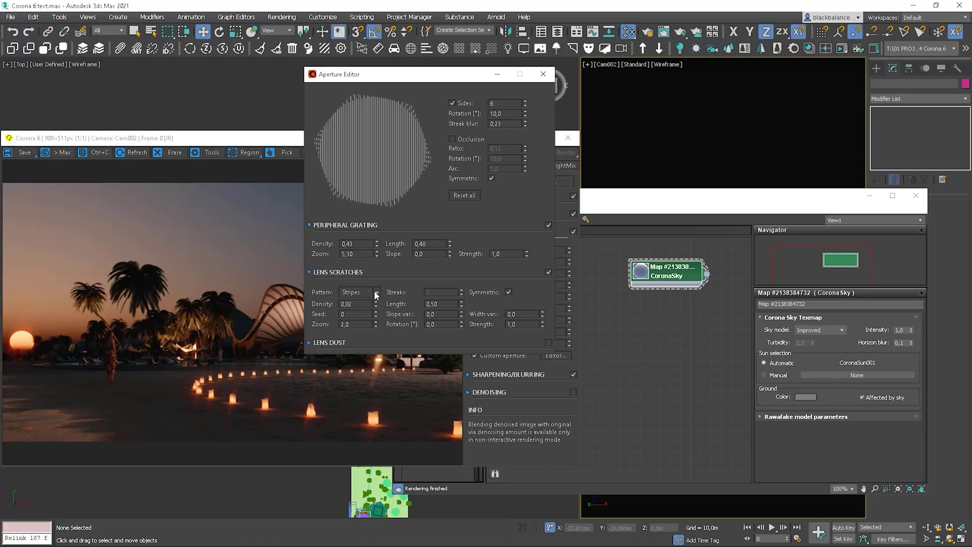
click(378, 292)
click(371, 323)
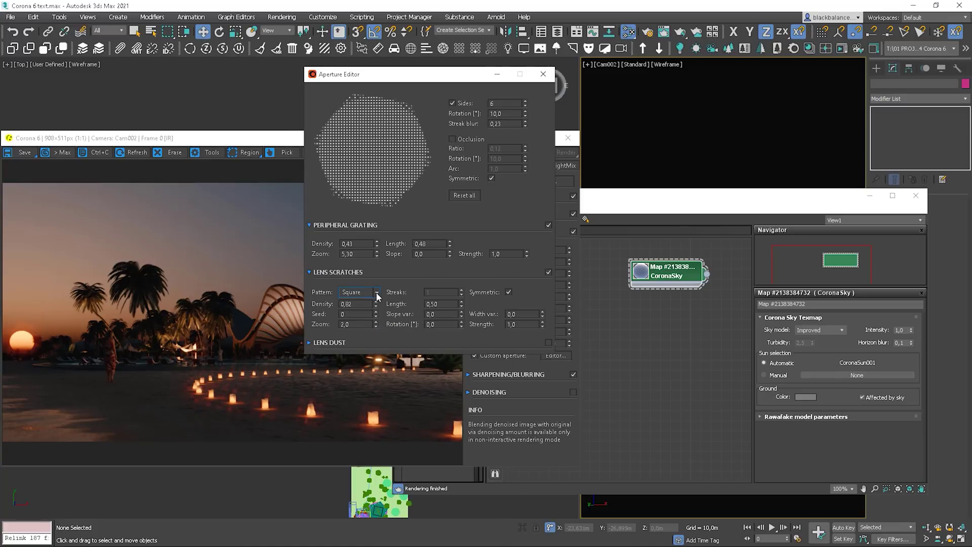
click(340, 292)
click(370, 332)
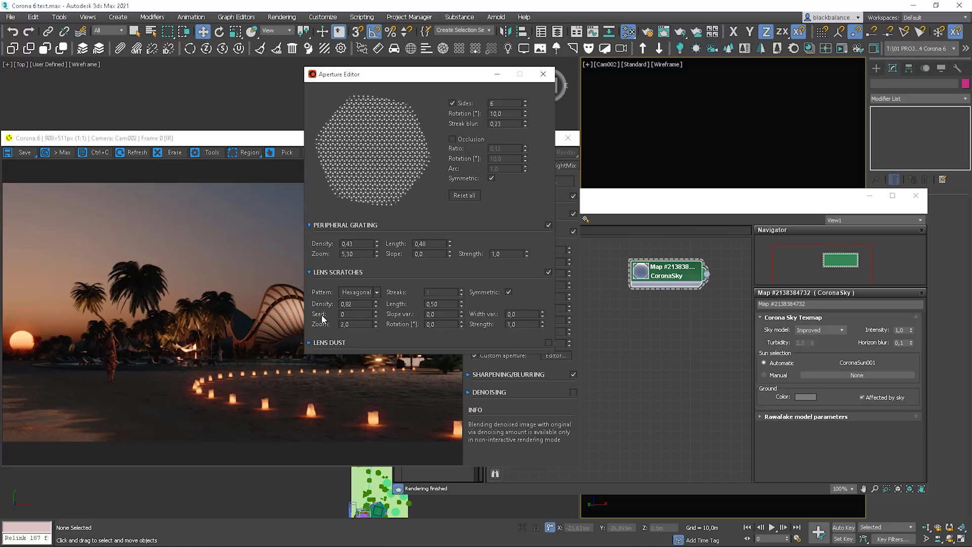
click(378, 292)
click(367, 305)
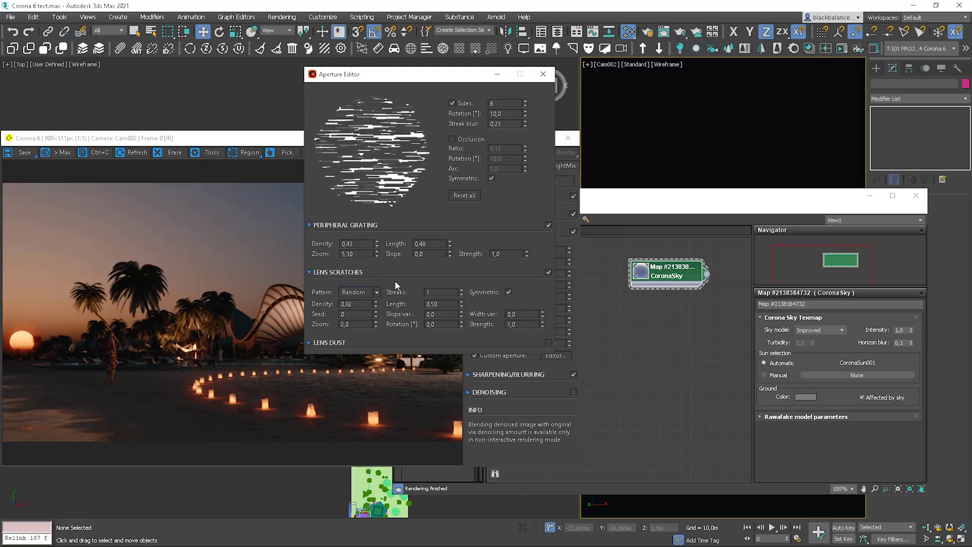
Step: Enable lens dust, trying Square and Hexagonal before settling on the Random pattern
click(310, 272)
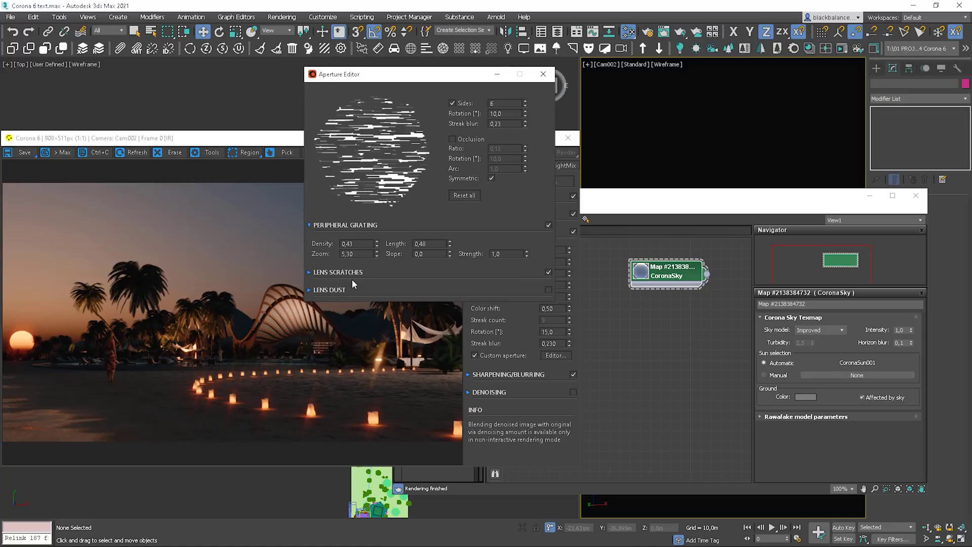
click(309, 289)
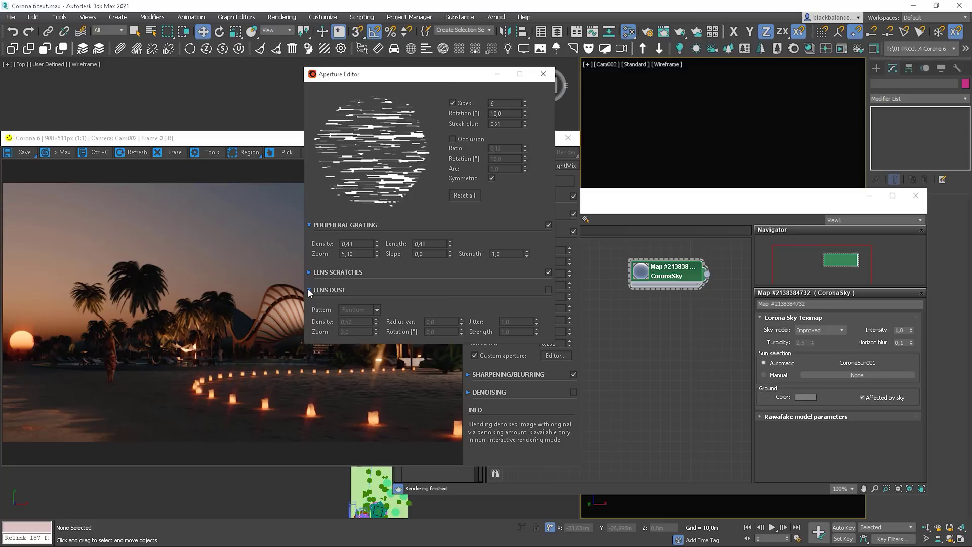
click(549, 290)
click(359, 309)
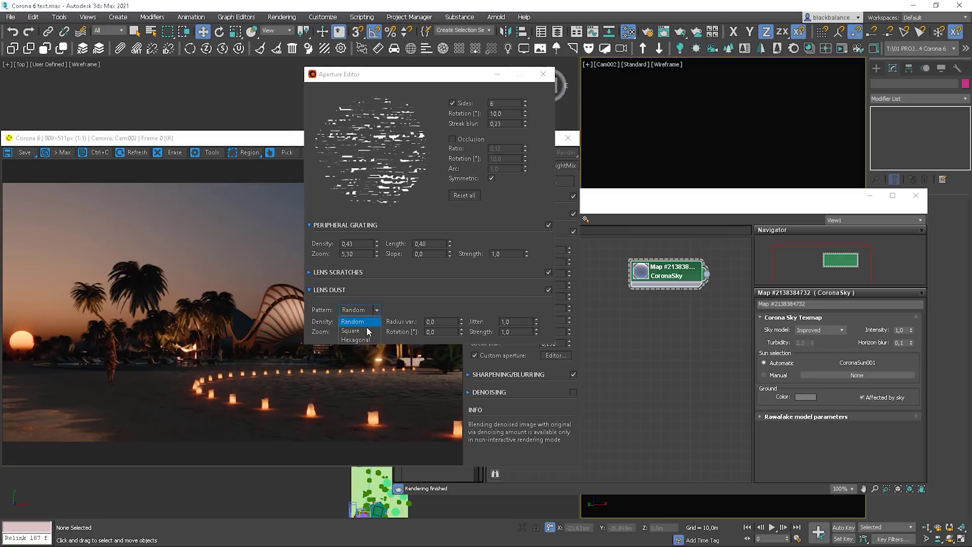
click(366, 330)
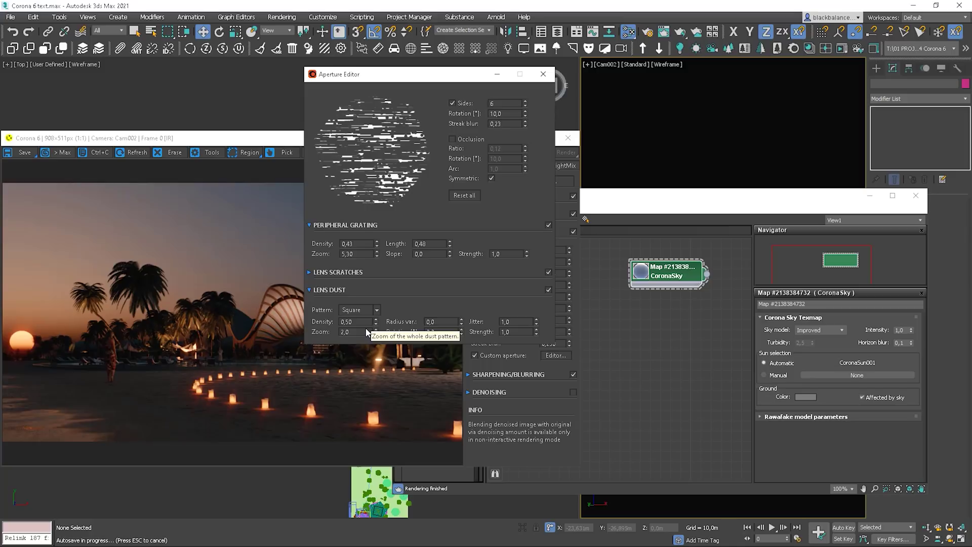
click(376, 309)
click(366, 337)
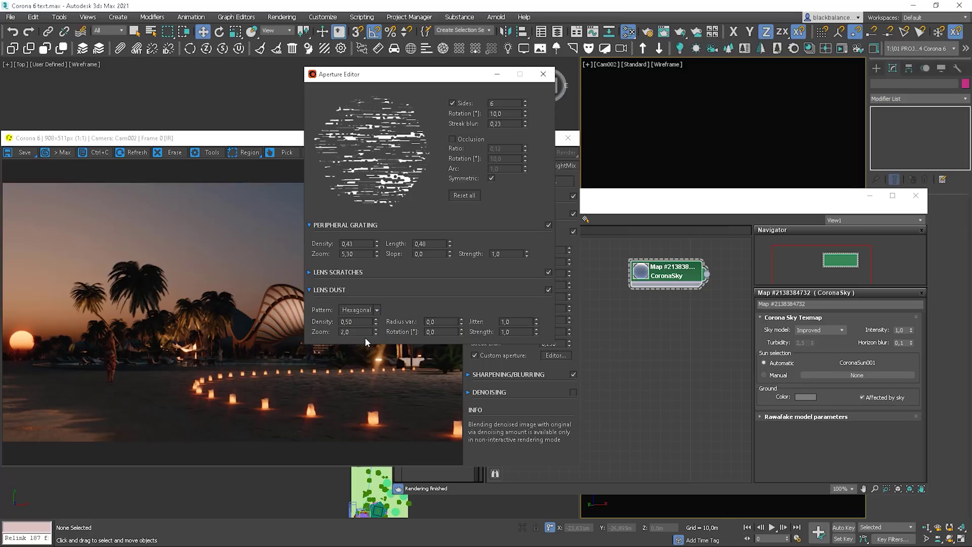
click(378, 308)
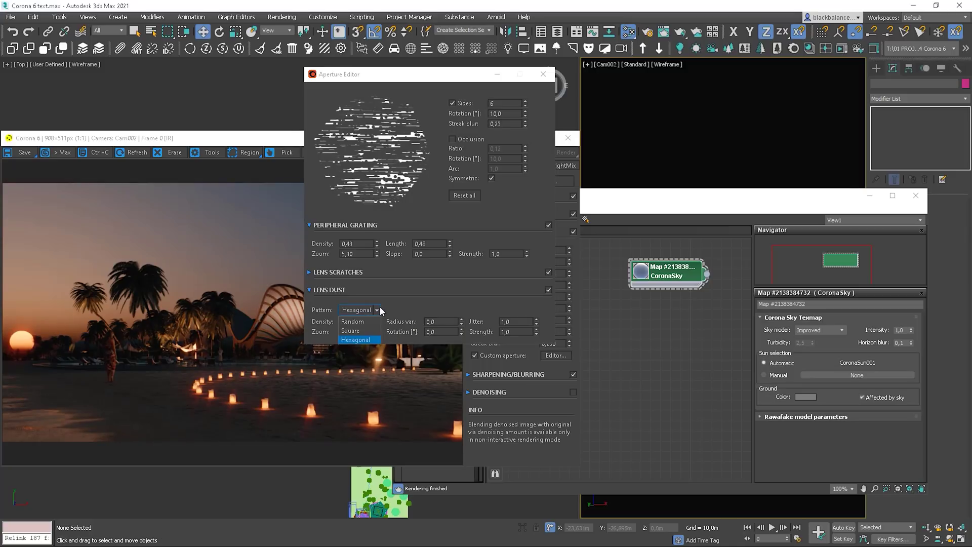
click(357, 322)
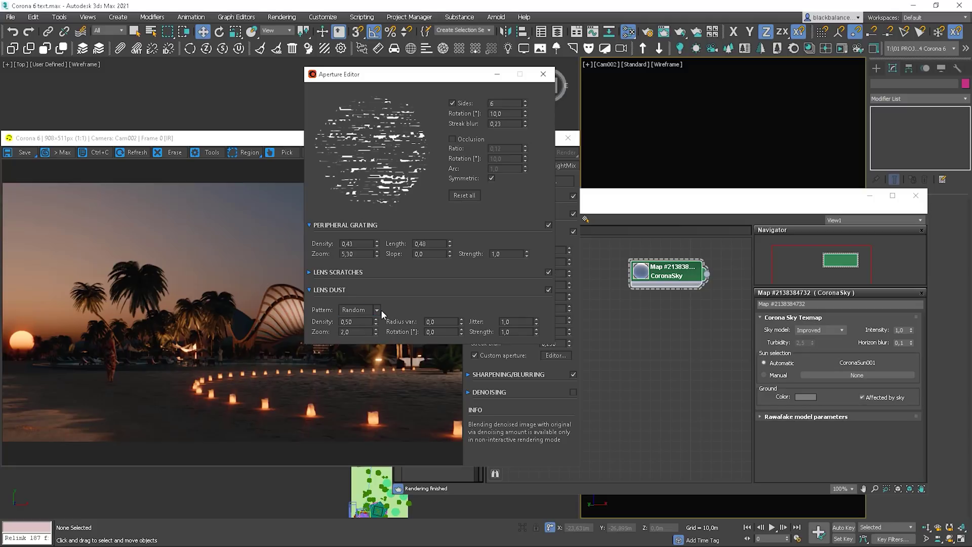
Step: Collapse the dust and grating rollouts, reset aperture rotation to 0 and close the Aperture Editor
click(310, 289)
click(310, 224)
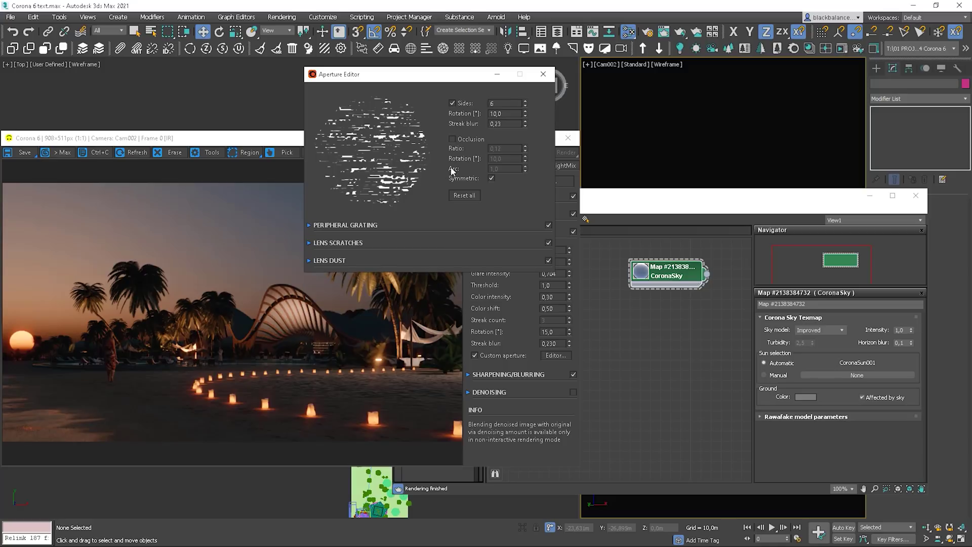
click(505, 113)
text(0)
key(Return)
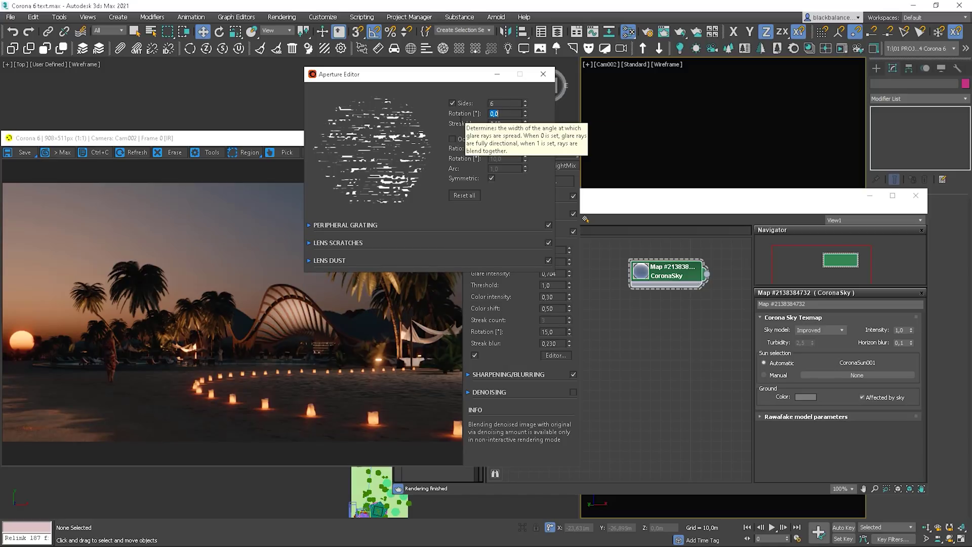
click(543, 74)
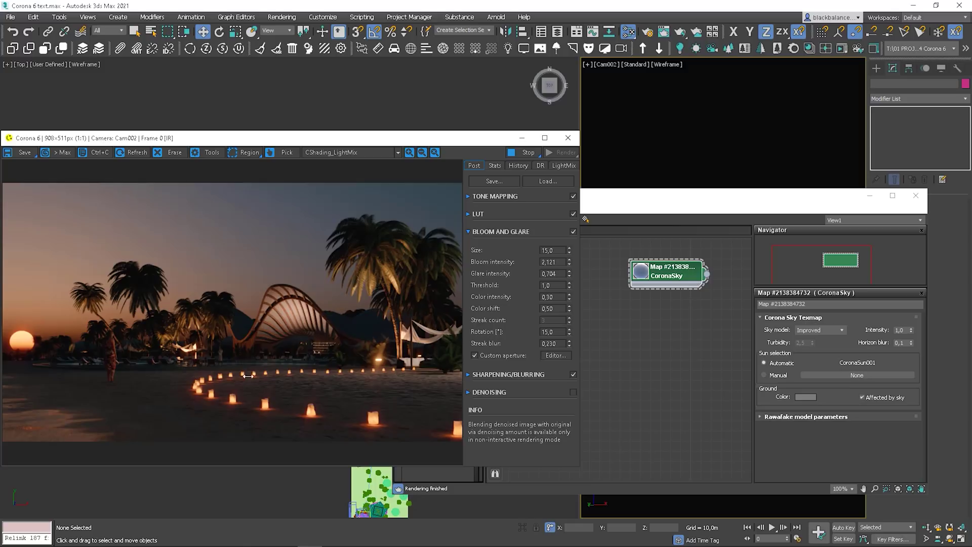
Step: Set the SUN light group intensity to 3 in the frame buffer's LightMix tab
click(564, 166)
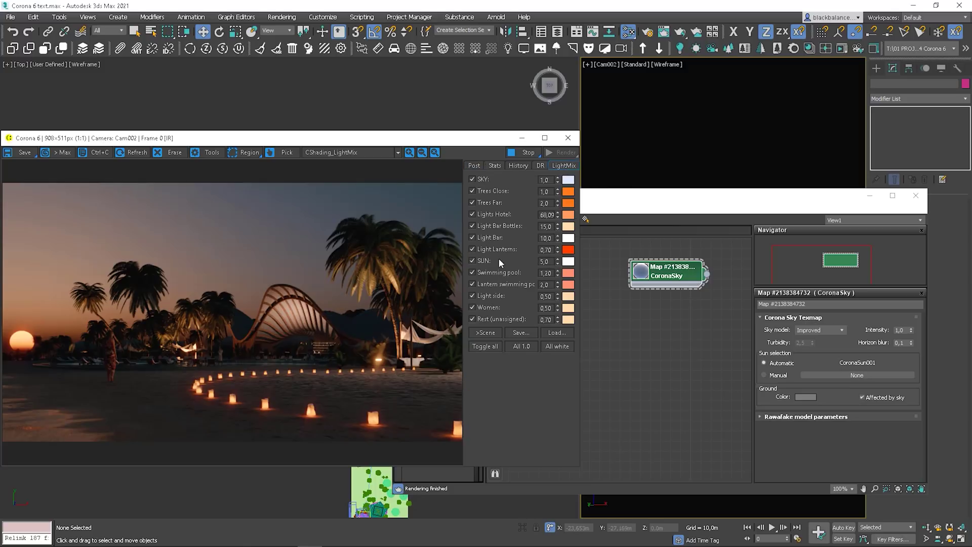
double_click(544, 261)
text(3)
key(Return)
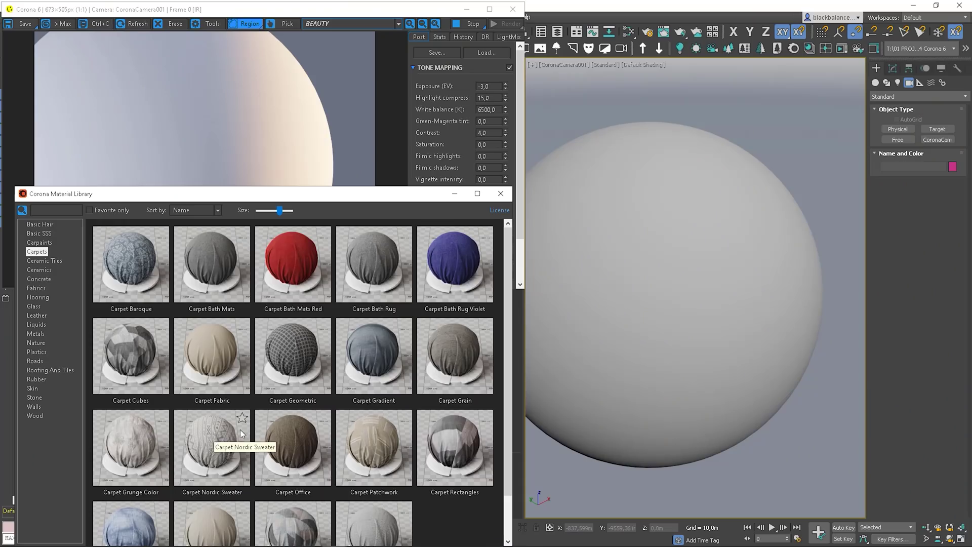
Step: Select the sphere and assign the Carpet Nordic Sweater library material to it
key(ctrl+a)
right_click(211, 436)
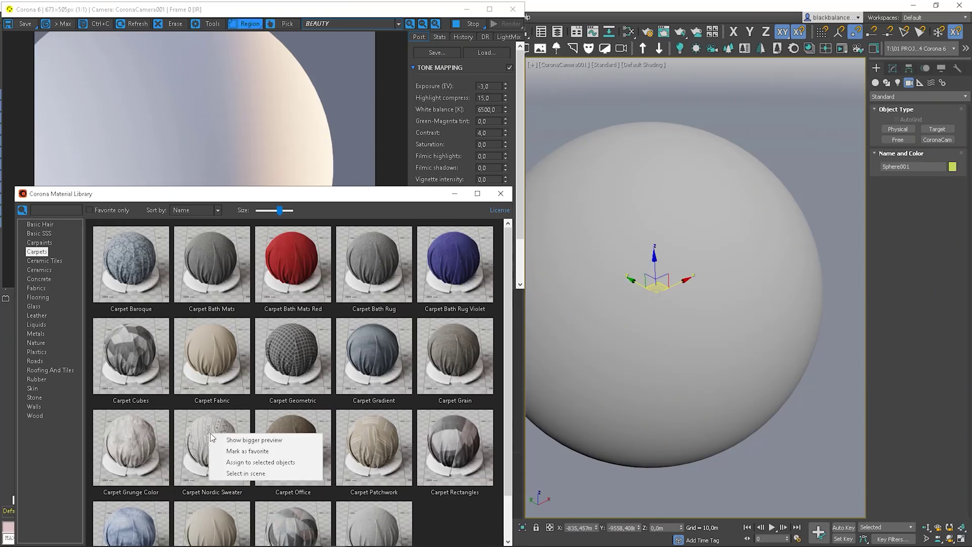
click(260, 461)
click(291, 10)
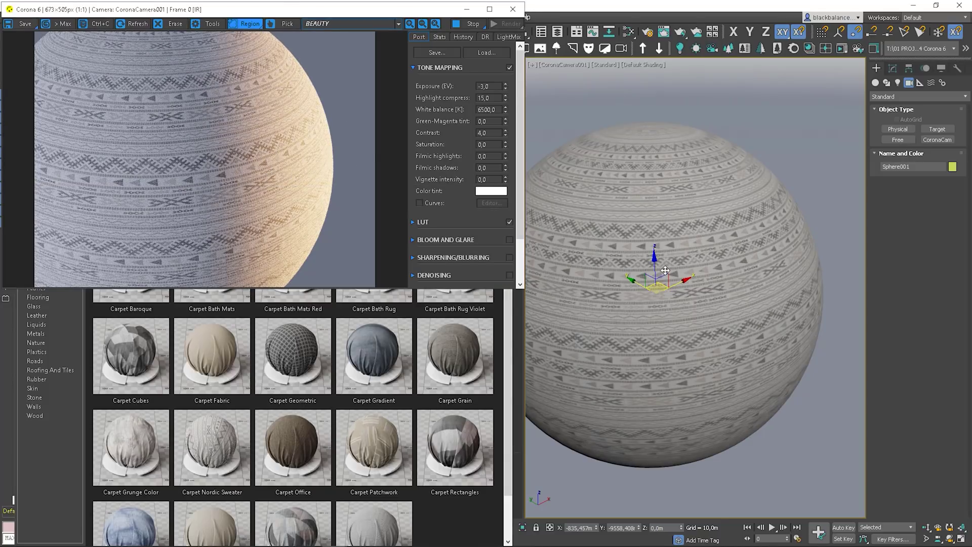
key(m)
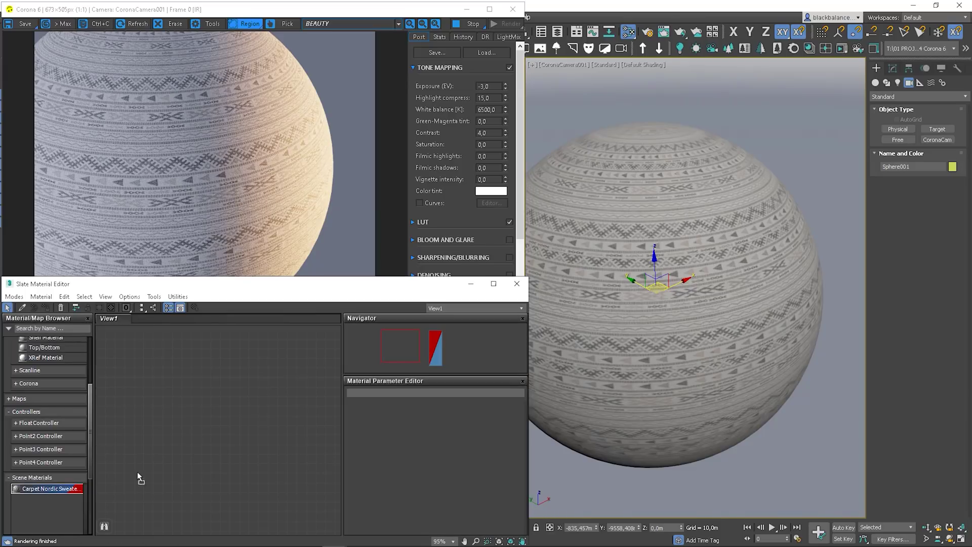
Step: Place the Carpet Nordic Sweater scene material in Slate View1 as an instance and frame its node tree
drag(137, 476, 142, 474)
click(232, 446)
middle_drag(227, 394, 286, 382)
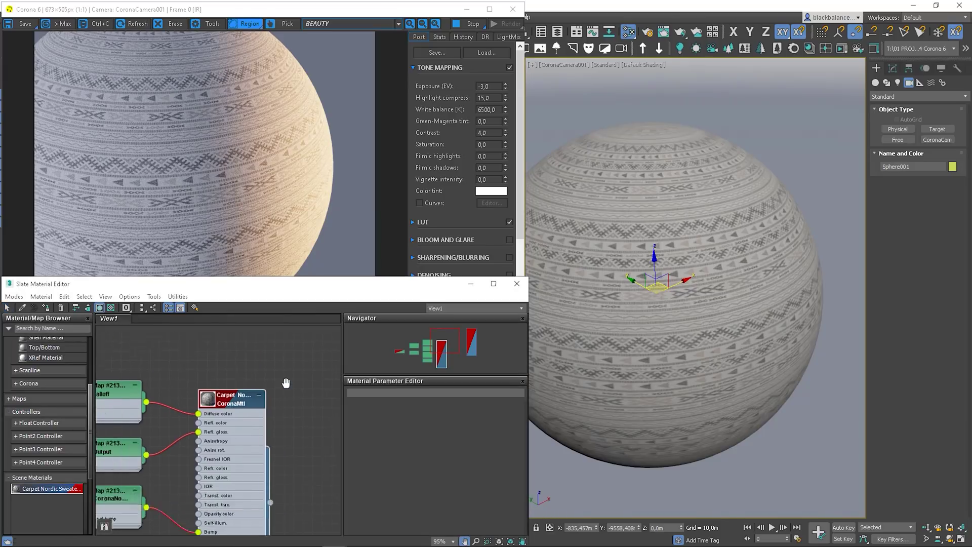
scroll(281, 381, down, 5)
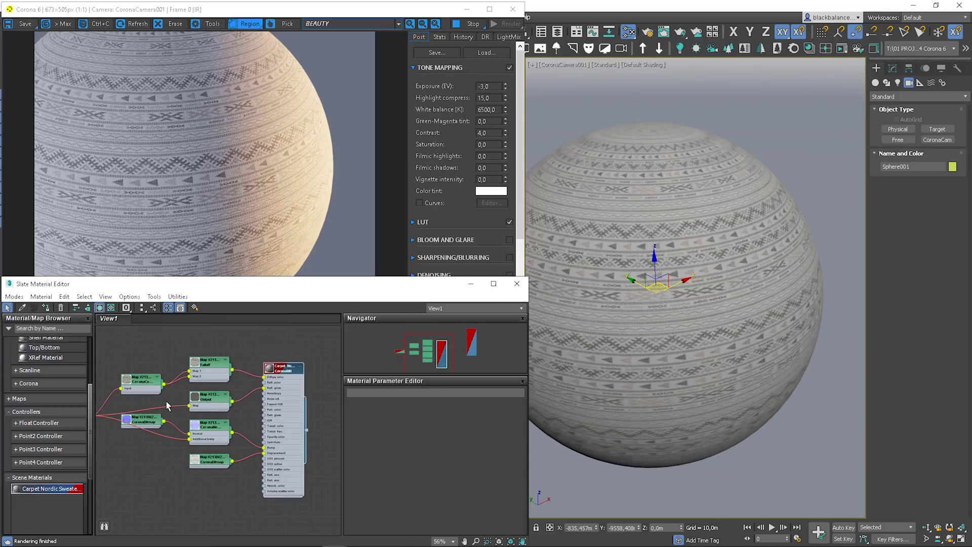
scroll(169, 405, down, 1)
middle_drag(169, 405, 227, 397)
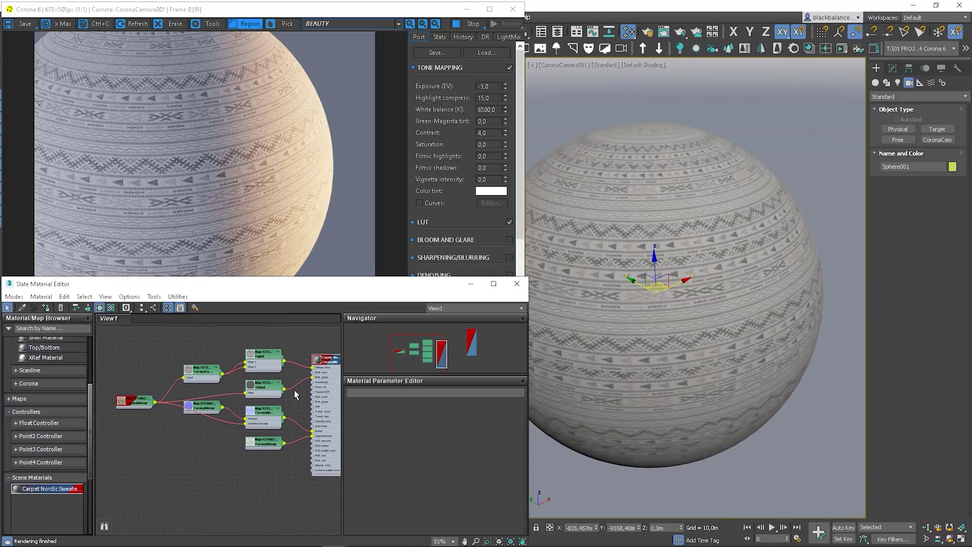
middle_drag(310, 408, 254, 412)
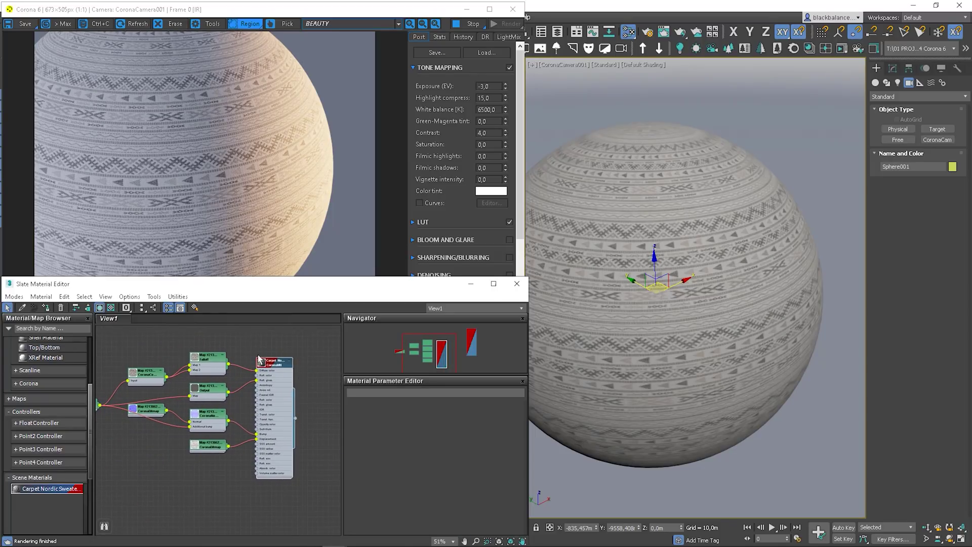
scroll(258, 361, up, 8)
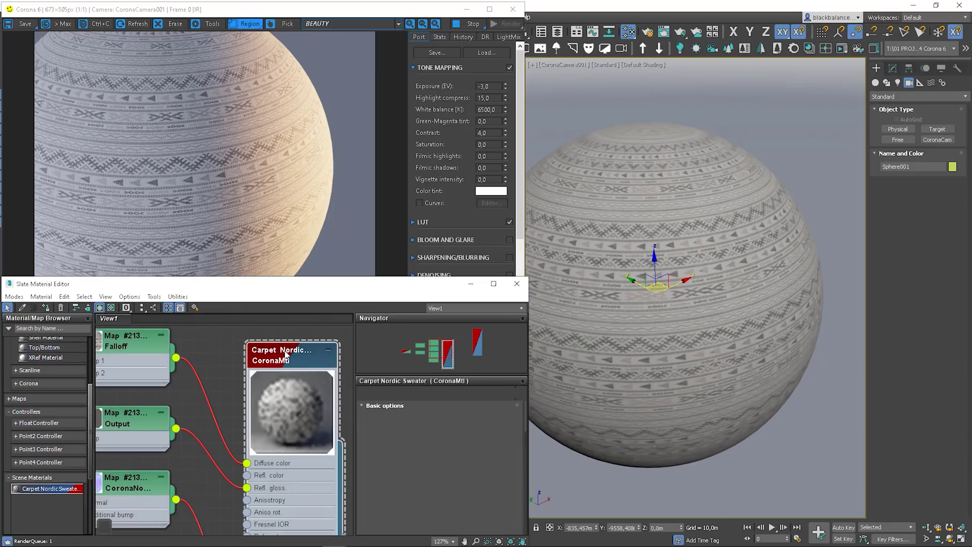
scroll(371, 470, down, 5)
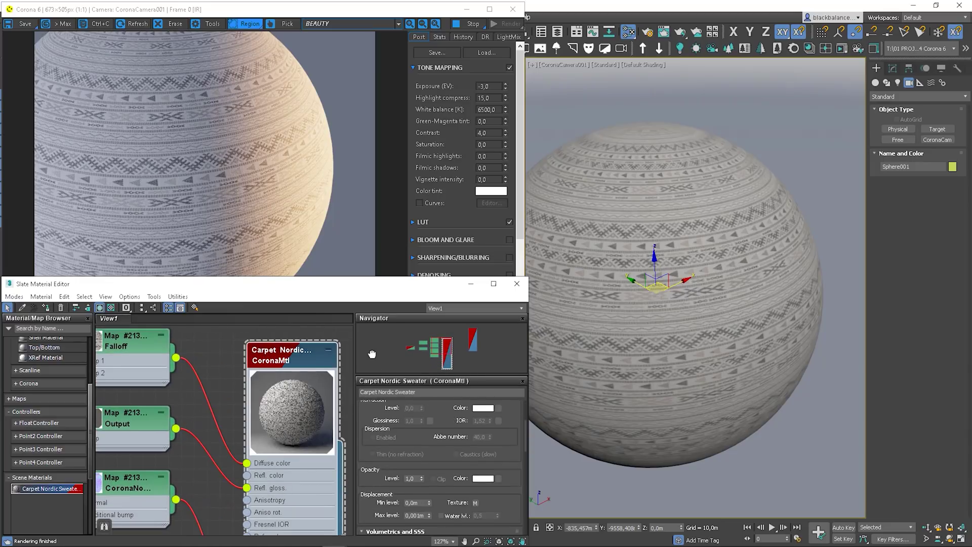
Step: Tune the maximum displacement level, trying 0,1m and 0,03m, before settling on 0,015m
click(414, 504)
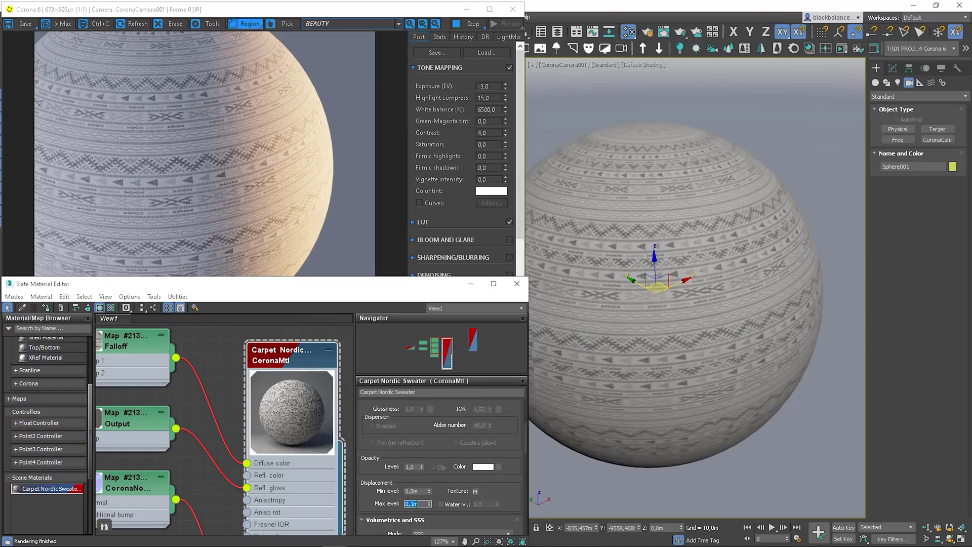
key(Return)
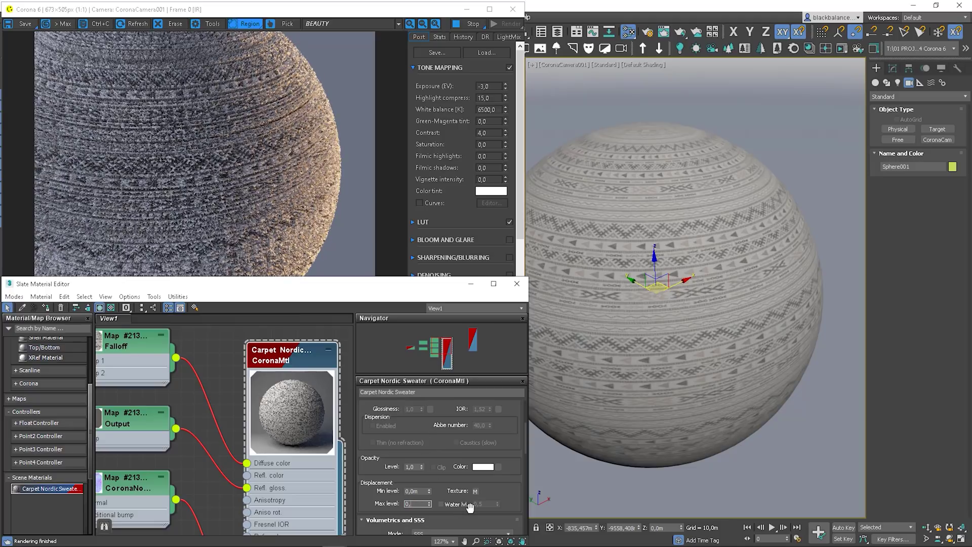
text(0,03)
key(Return)
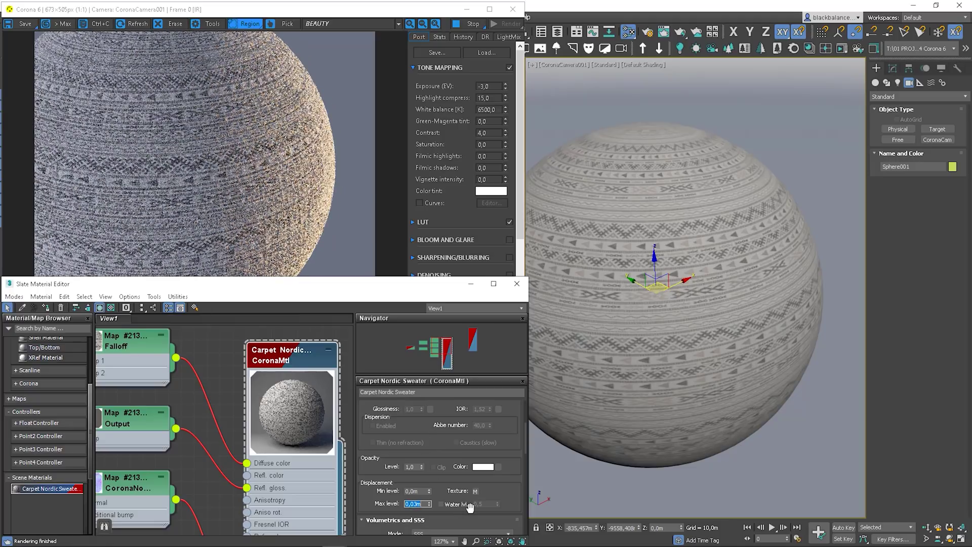
drag(338, 121, 264, 180)
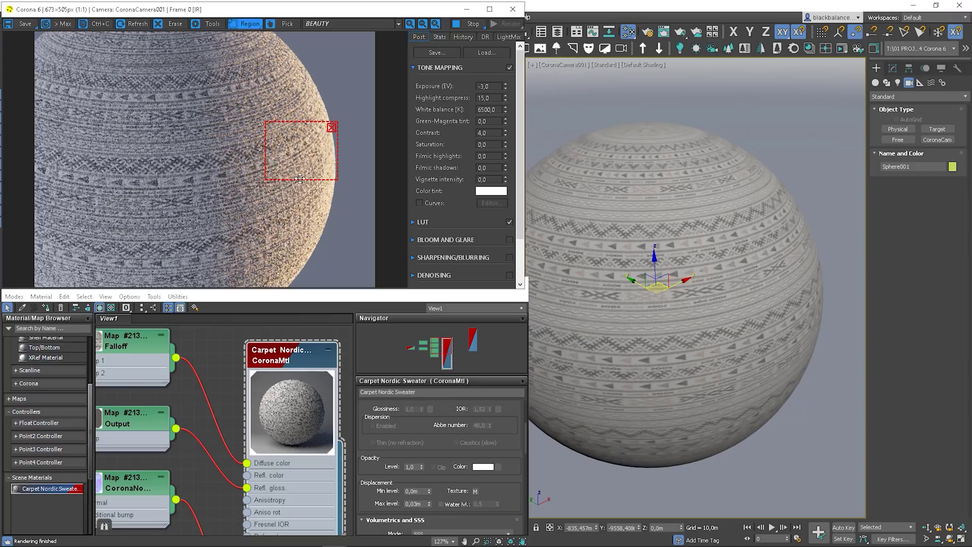
click(332, 127)
click(419, 503)
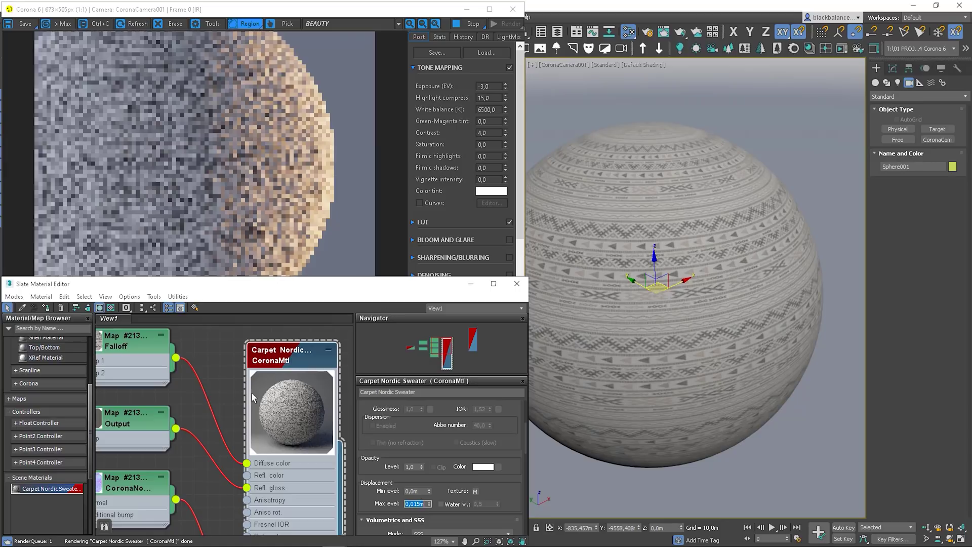
scroll(255, 180, up, 1)
scroll(272, 171, down, 1)
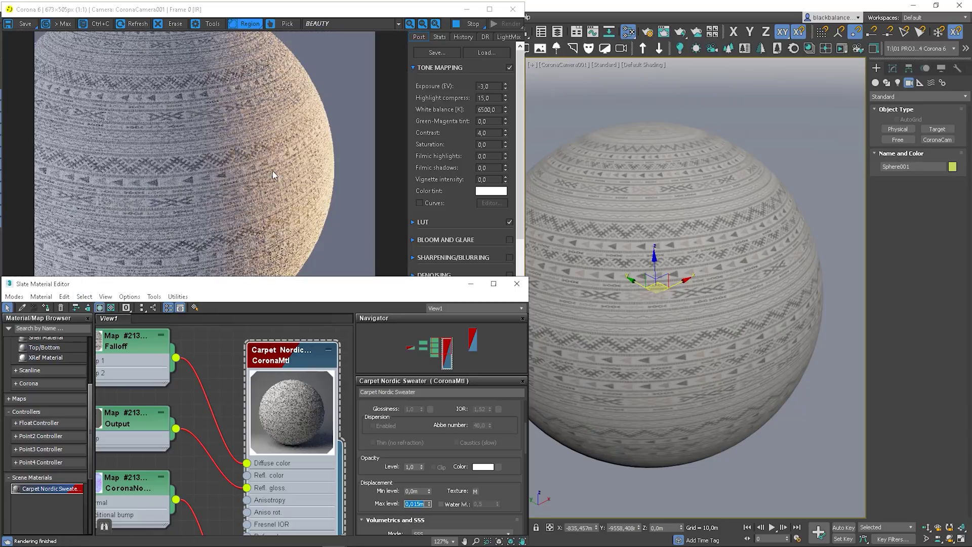
scroll(273, 171, up, 1)
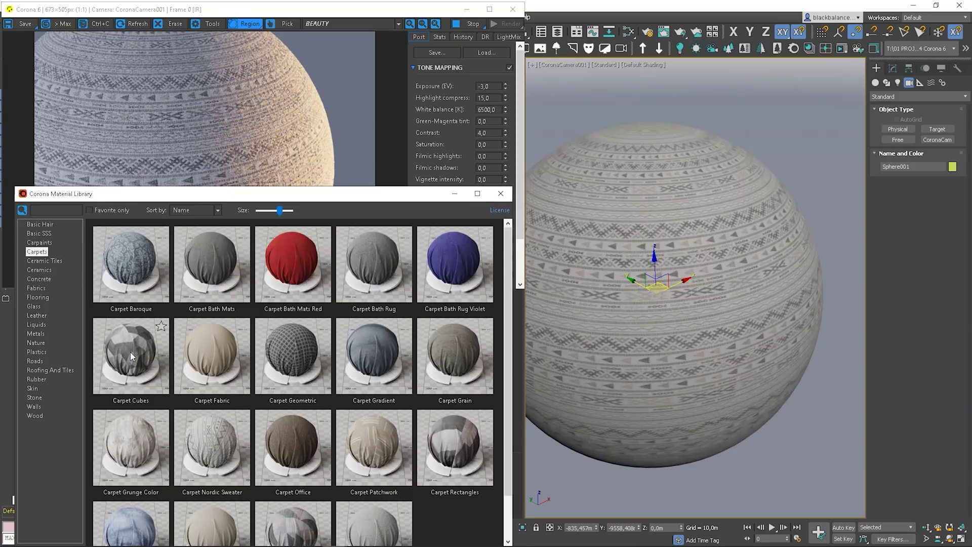
Step: Assign the Carpet Cubes library material to the selected sphere
right_click(131, 357)
click(174, 385)
click(259, 178)
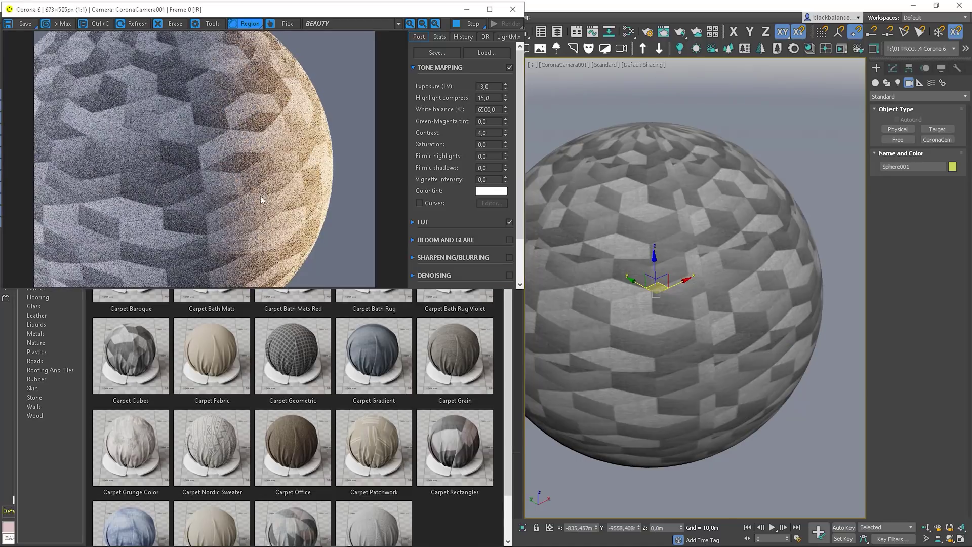
click(333, 329)
key(m)
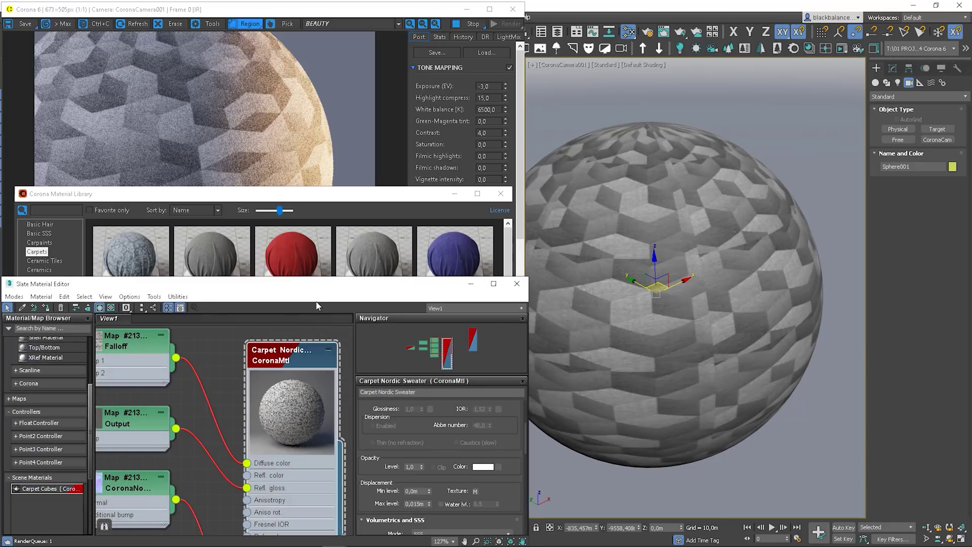
click(217, 182)
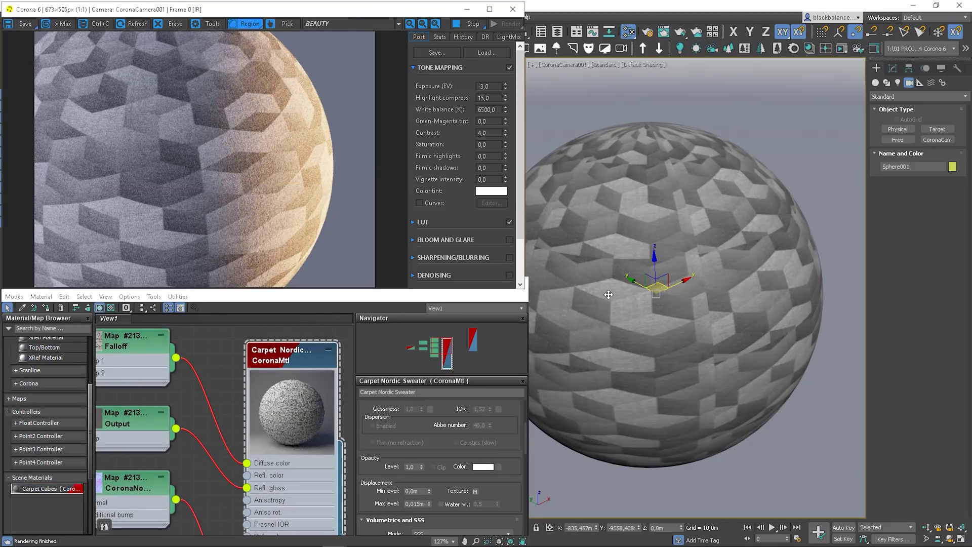
Step: Switch the viewport to 2D Pan Zoom Mode, zoom in, and draw a render region on the close-up
click(533, 65)
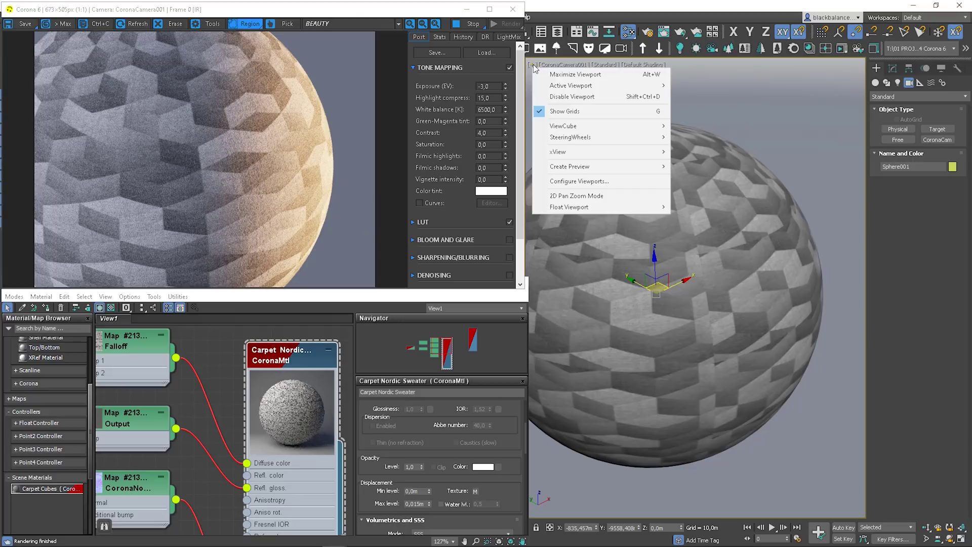
click(557, 205)
scroll(646, 288, up, 3)
scroll(646, 288, up, 3)
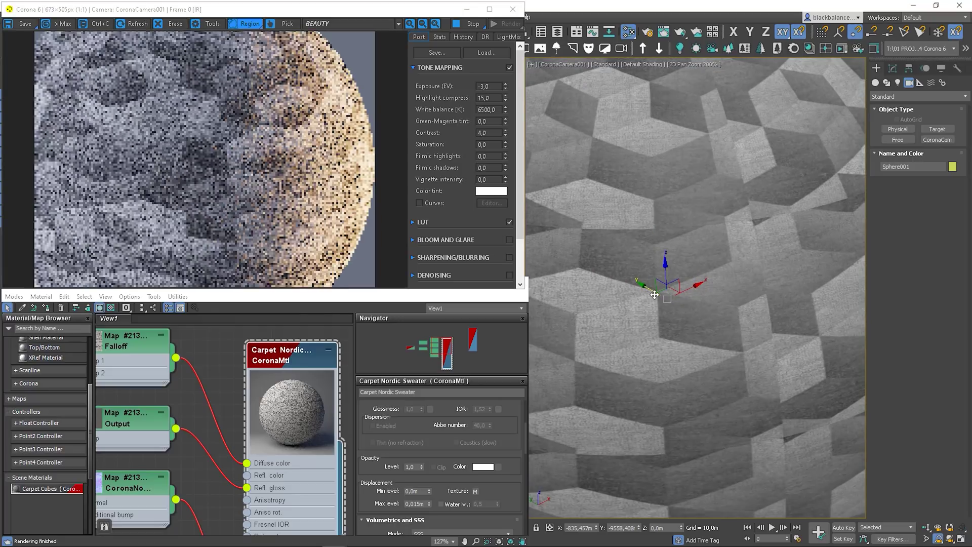
scroll(609, 251, up, 3)
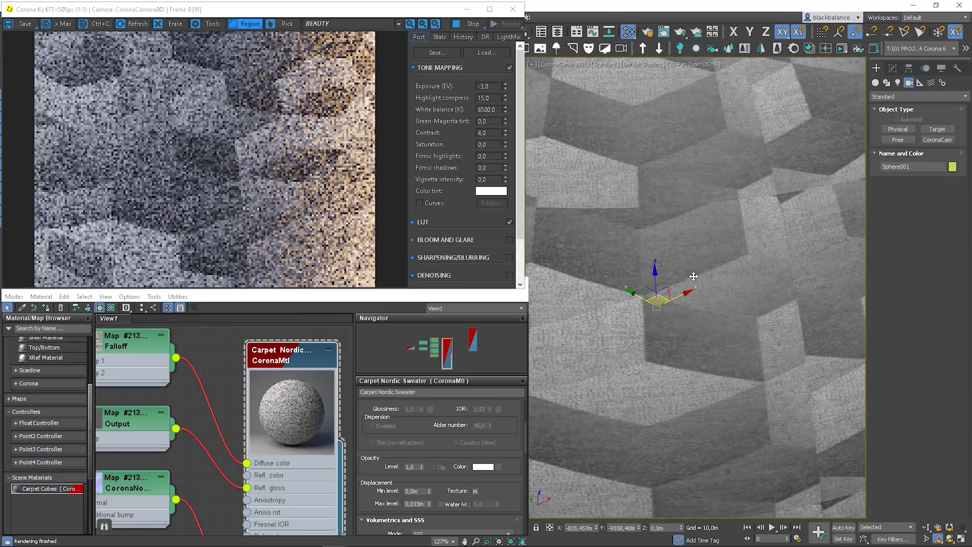
drag(336, 97, 179, 205)
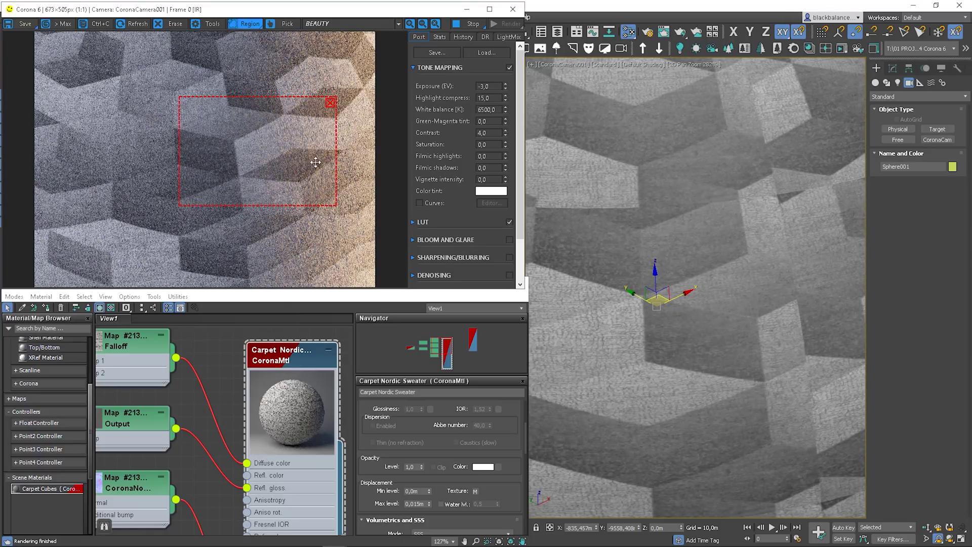
drag(315, 164, 354, 133)
drag(329, 177, 328, 260)
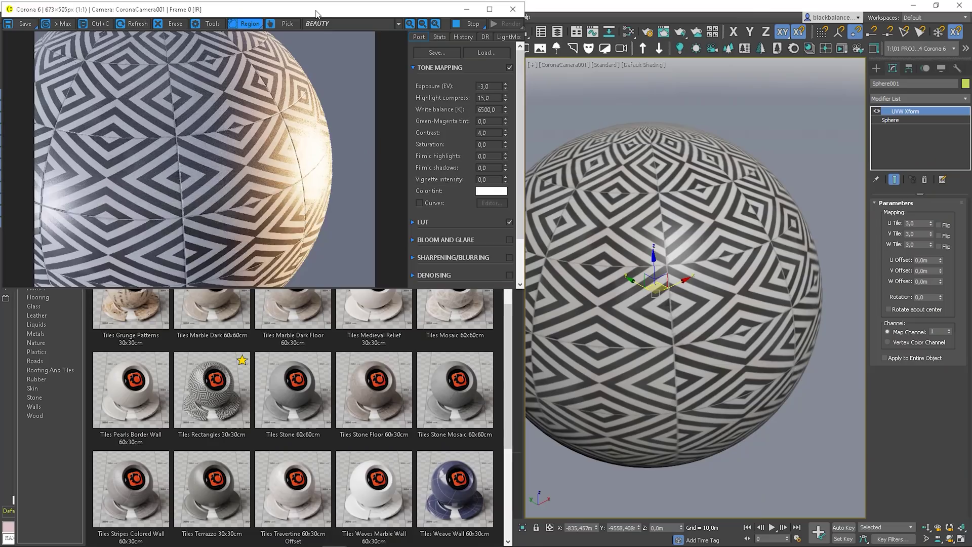
Step: Clear the render region and assign the Tiles Grunge Patterns ceramic tile material to the sphere
mouse_move(201, 62)
mouse_down()
mouse_move(330, 202)
mouse_move(357, 253)
mouse_move(349, 261)
mouse_up()
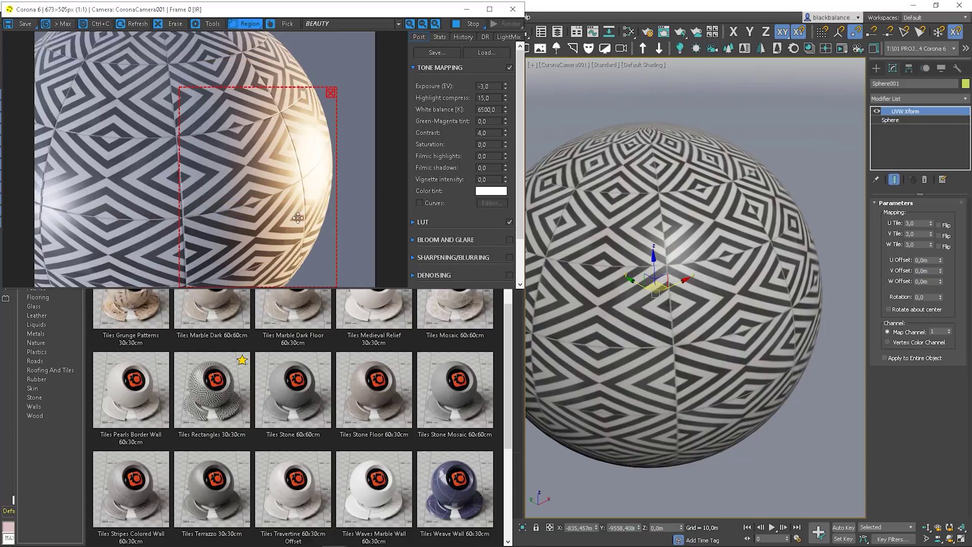
drag(312, 212, 297, 90)
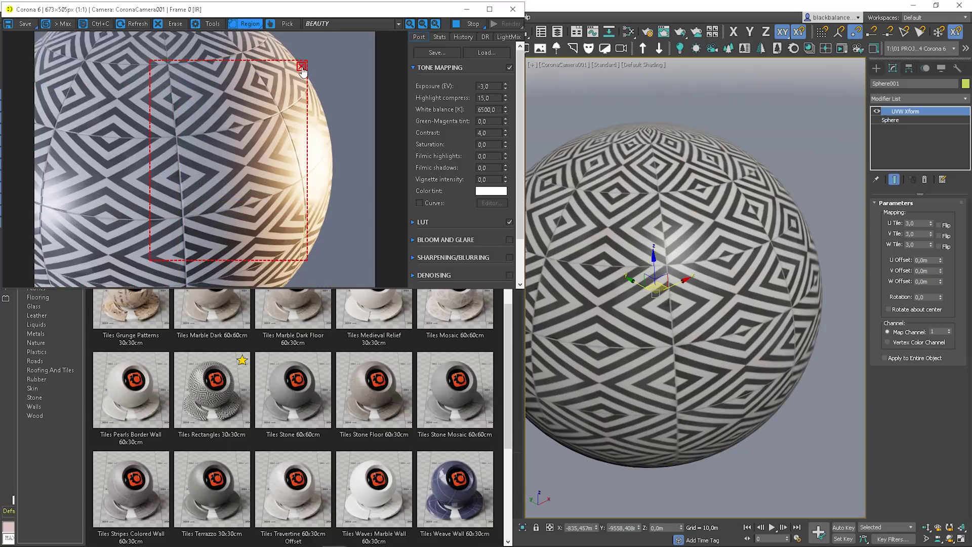
click(301, 66)
click(144, 494)
right_click(144, 303)
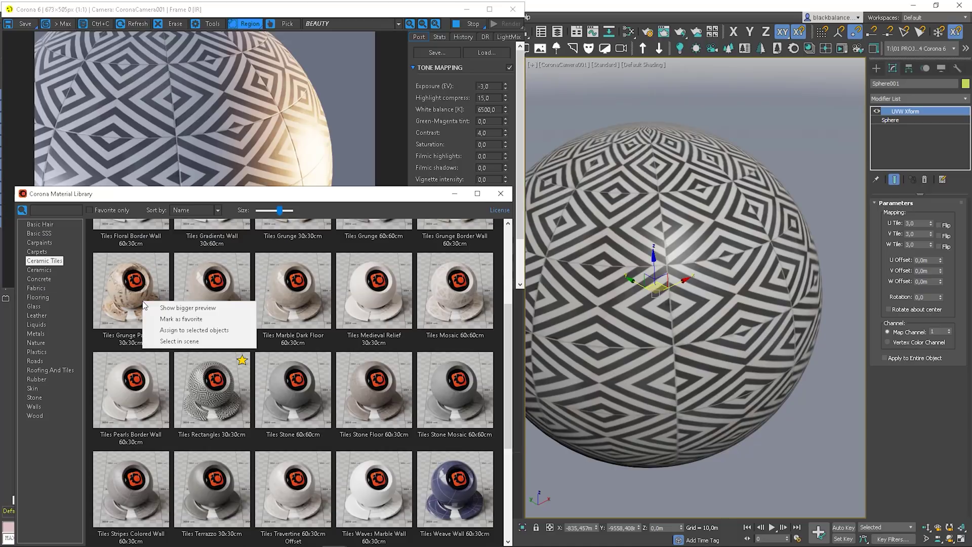
click(193, 329)
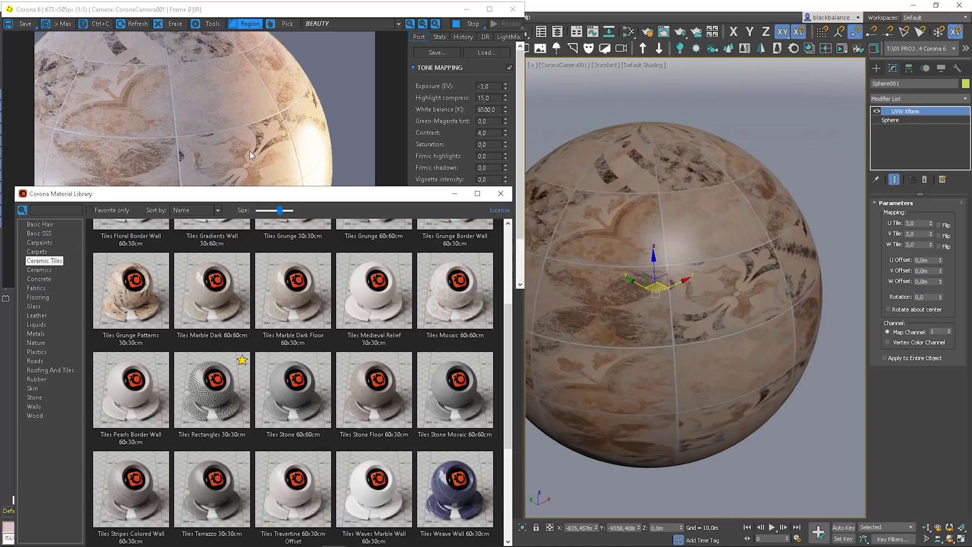
click(250, 151)
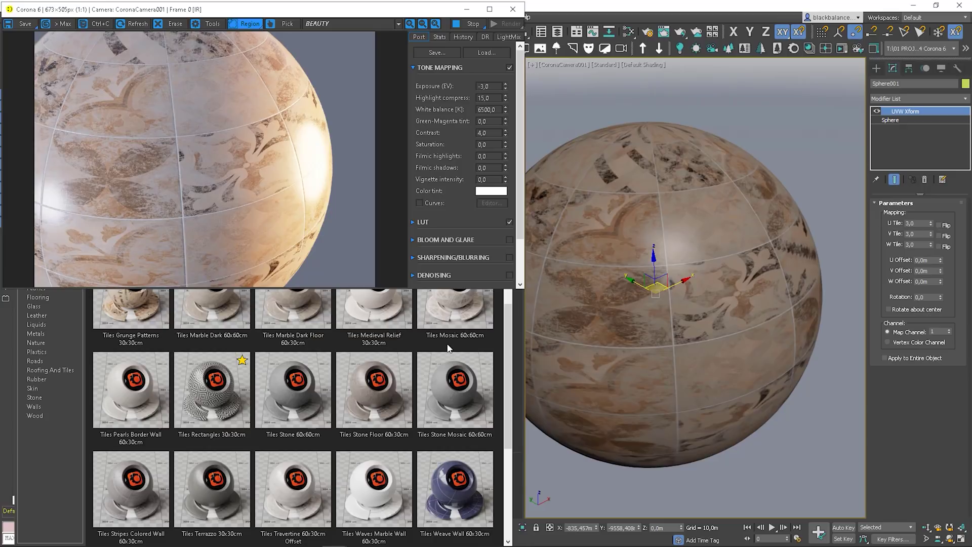
Step: Replace it with the lace-patterned Tiles Mosaic 60x60cm material
right_click(455, 307)
click(486, 331)
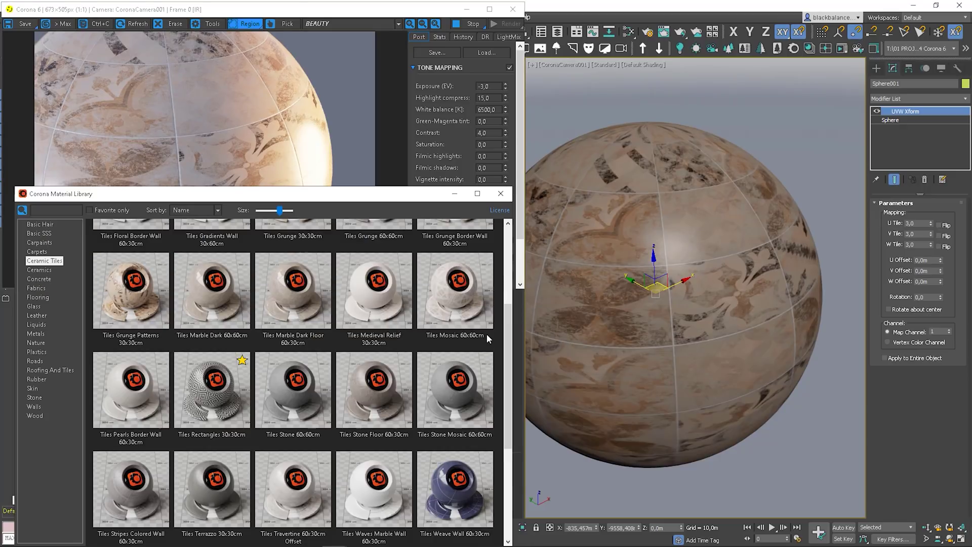
click(299, 8)
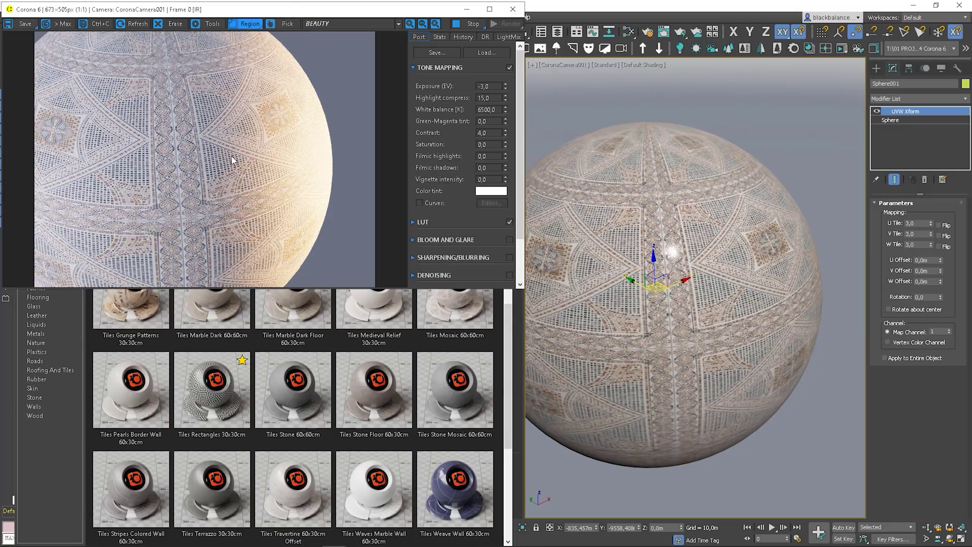
click(66, 439)
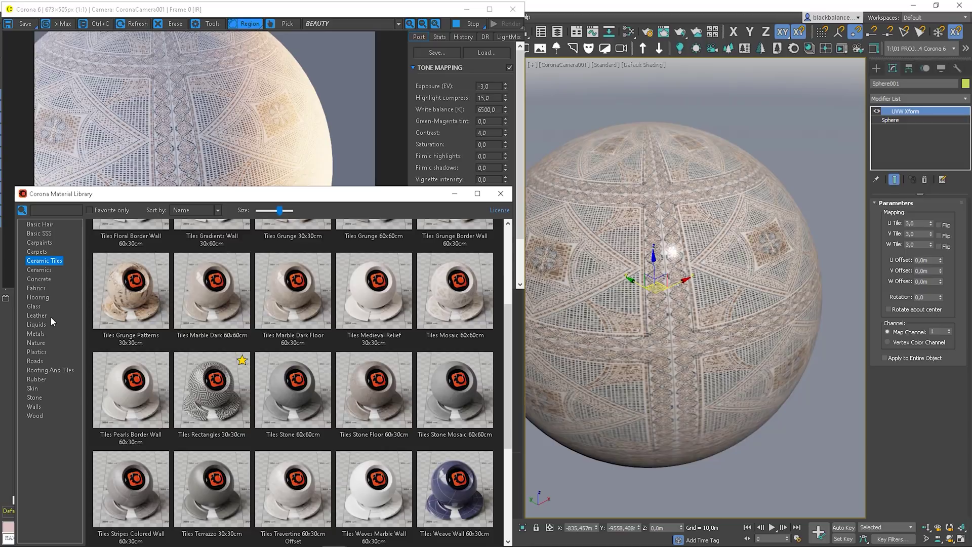
Step: Show the Flooring category and assign Flooring Chevron Grey to the sphere
click(36, 297)
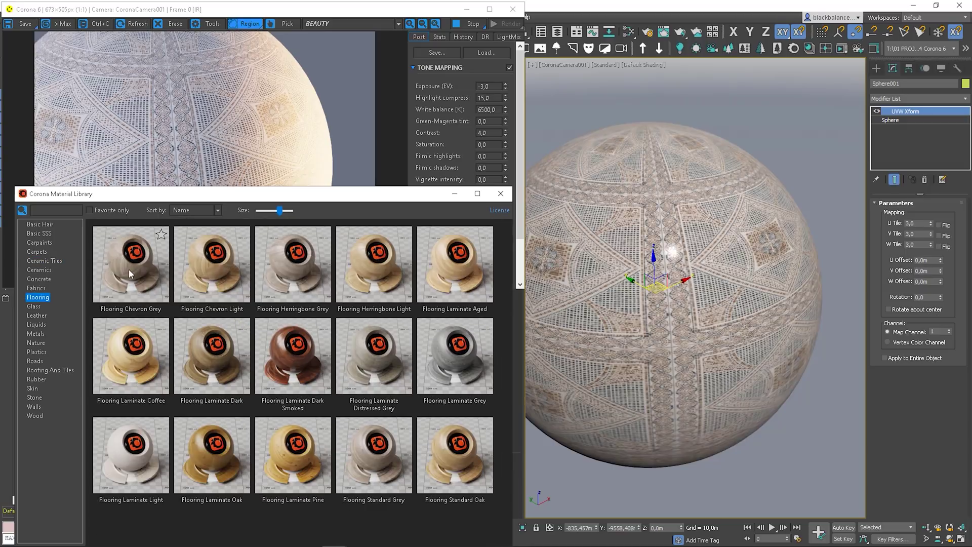
right_click(129, 269)
click(212, 300)
click(237, 129)
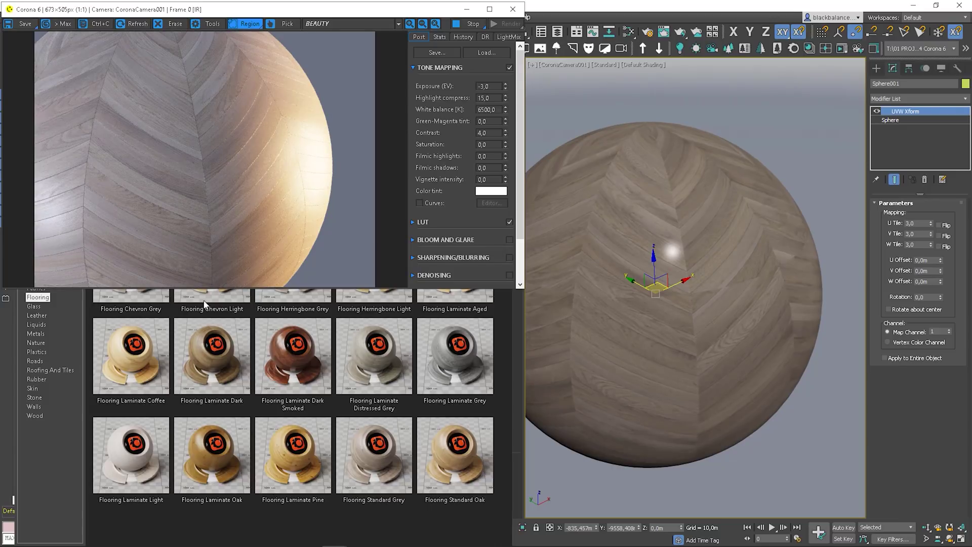
Step: Swap the sphere's material for Flooring Laminate Dark Smoked and check the render
click(282, 363)
right_click(283, 364)
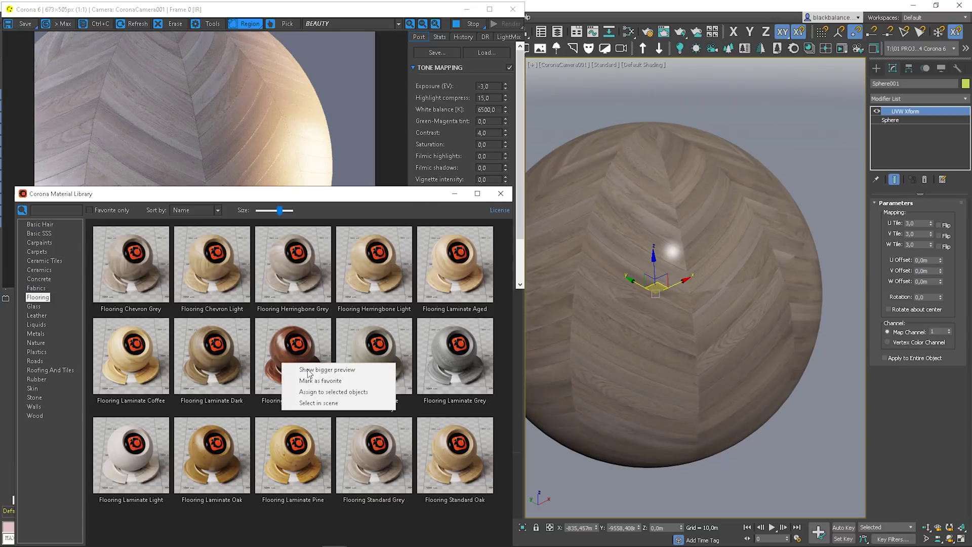
click(329, 391)
click(292, 14)
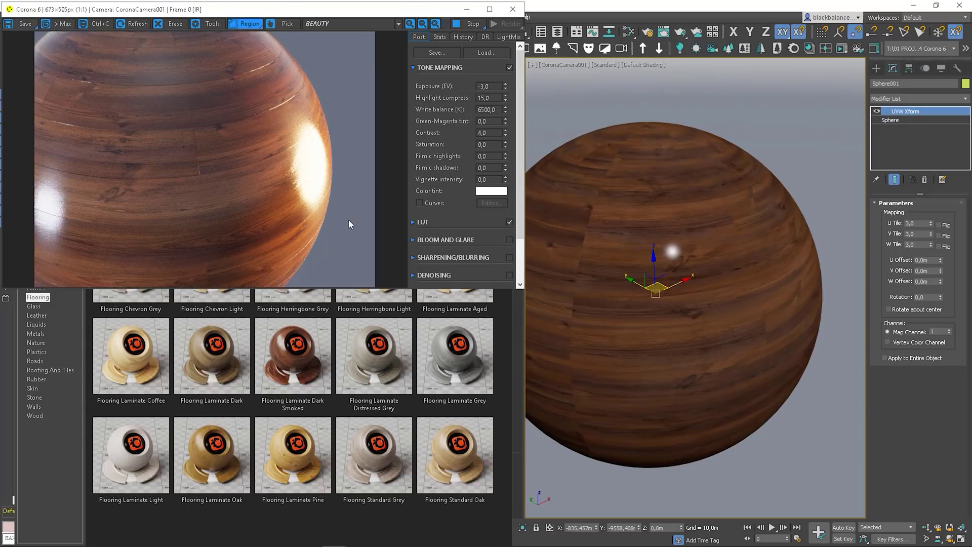
Step: Add the flooring material to Slate as an instance and set its Reflection Glossiness to 0,5
key(m)
scroll(207, 476, down, 5)
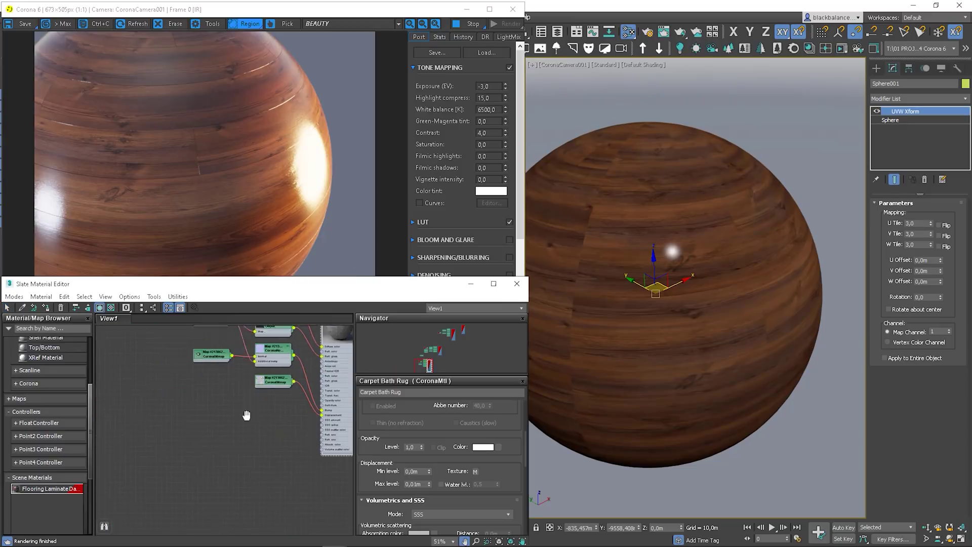
drag(46, 489, 211, 481)
click(244, 445)
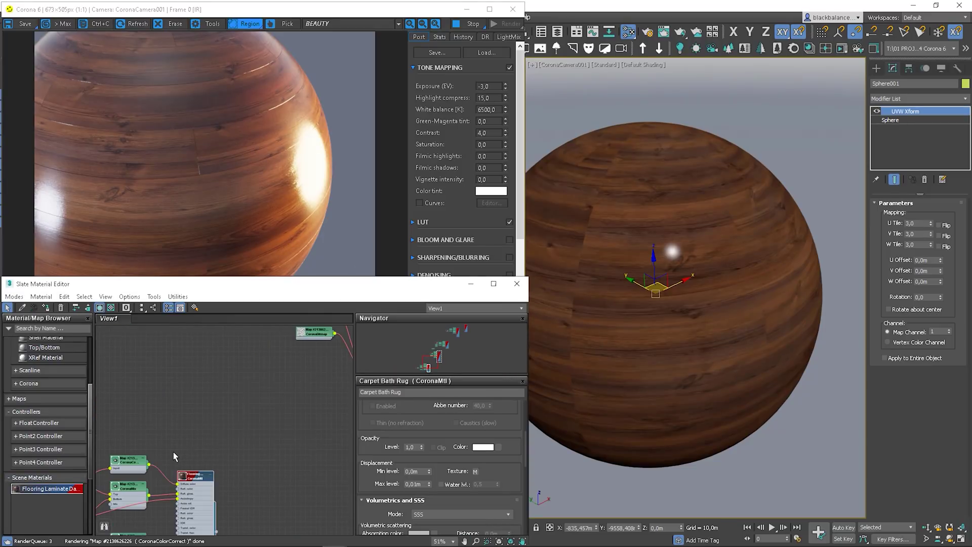
middle_drag(192, 433, 229, 419)
double_click(311, 381)
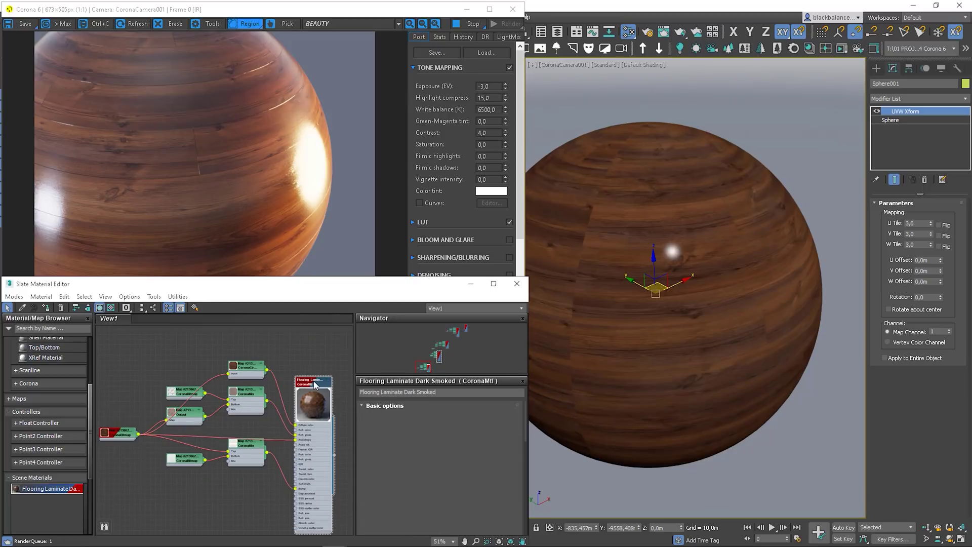
click(412, 480)
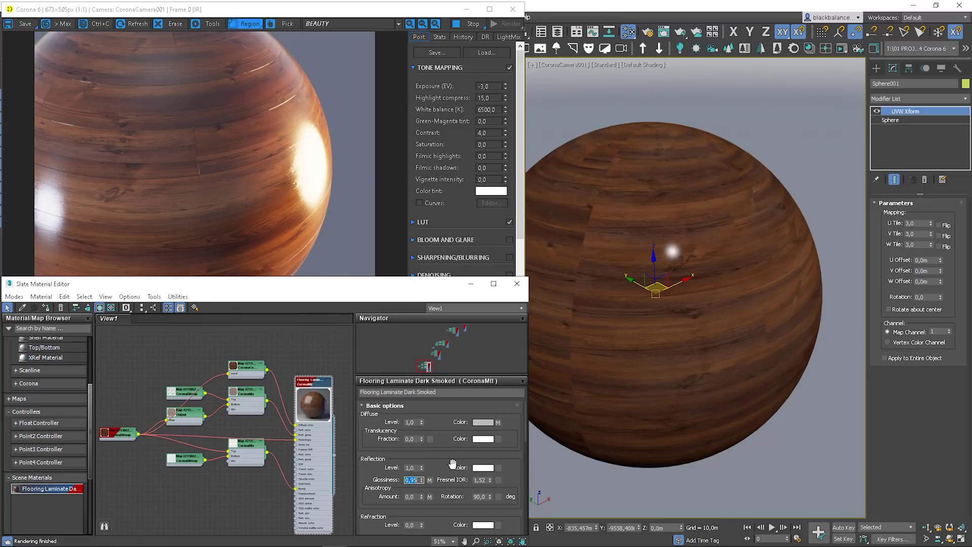
text(,5)
key(Return)
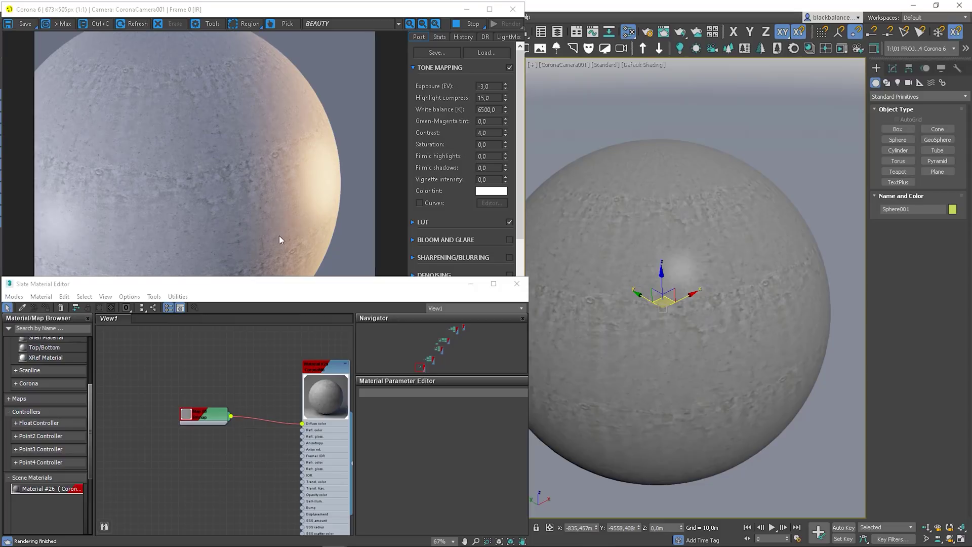
Step: Insert a CoronaUvwRandomizer (Map #12) after the concrete-49_d100.png bitmap feeding the diffuse
drag(208, 418, 232, 411)
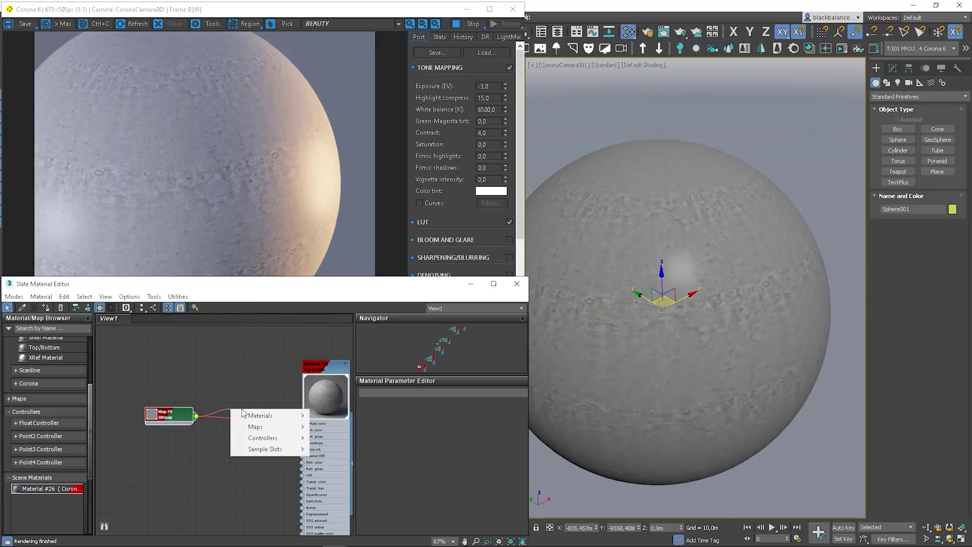
mouse_move(256, 427)
mouse_move(345, 450)
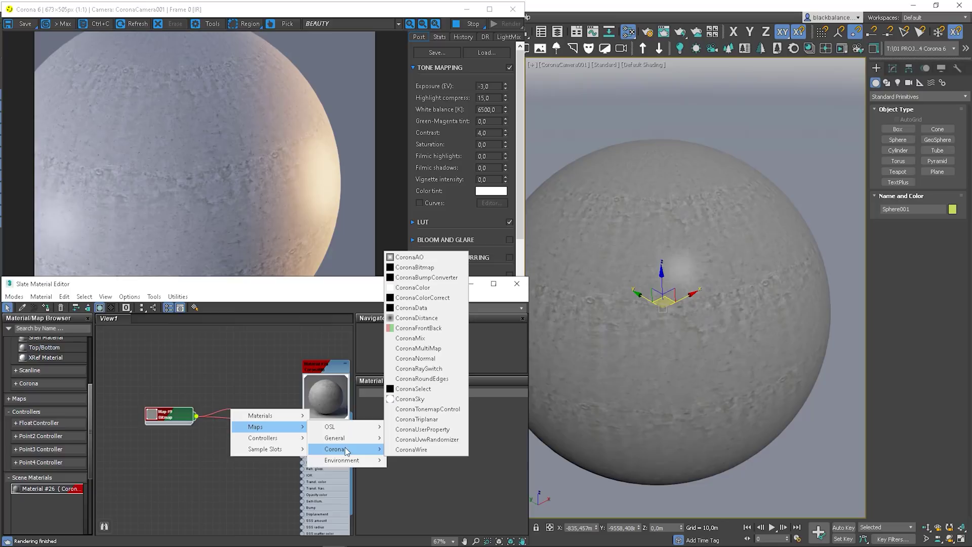
click(427, 439)
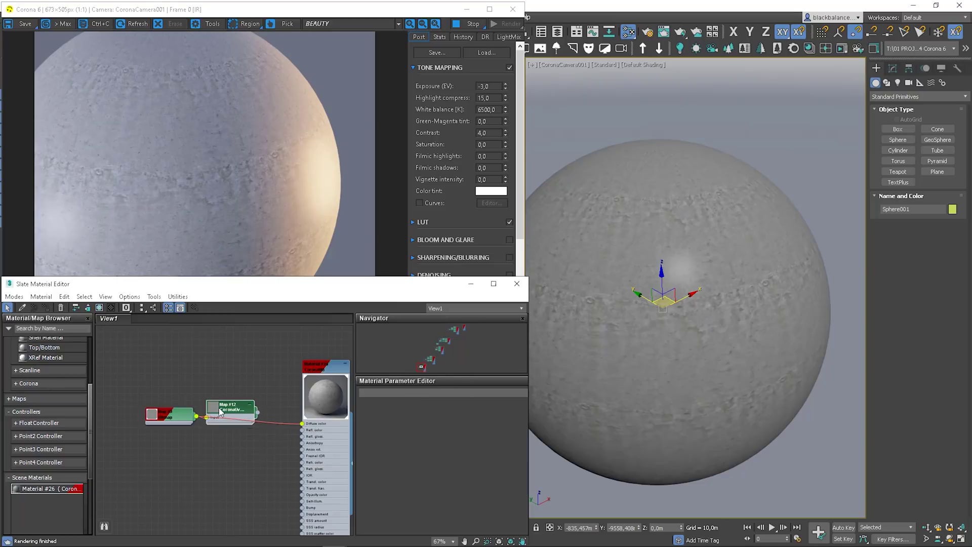
double_click(241, 408)
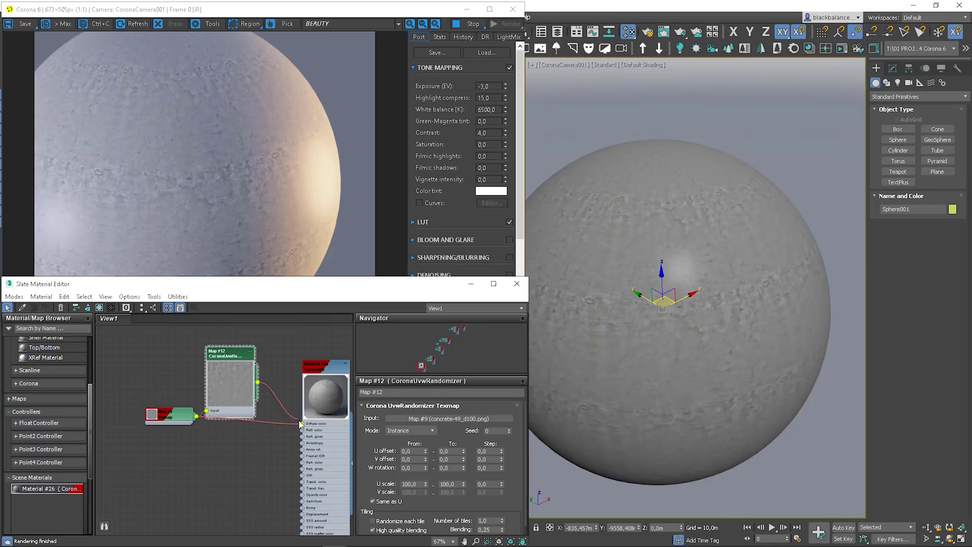
Step: Enable Randomize each tile, set U and V offset maximums to 100, and tiles to 1
click(373, 521)
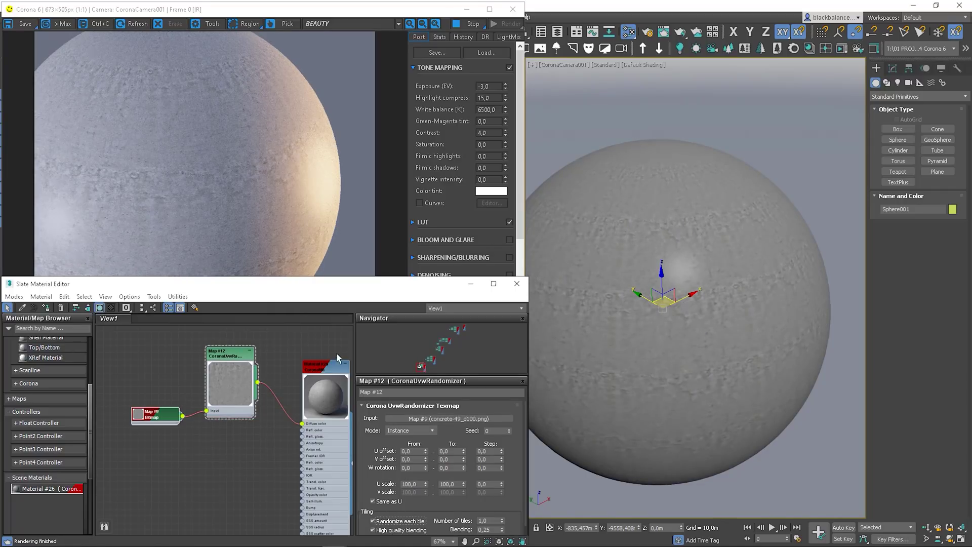
click(454, 451)
text(100)
key(Return)
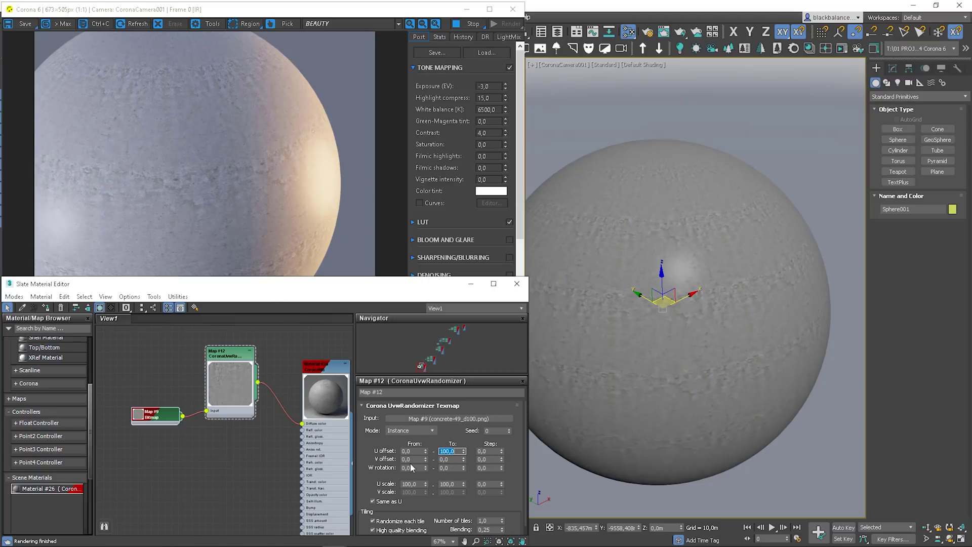
click(454, 459)
text(50)
key(Return)
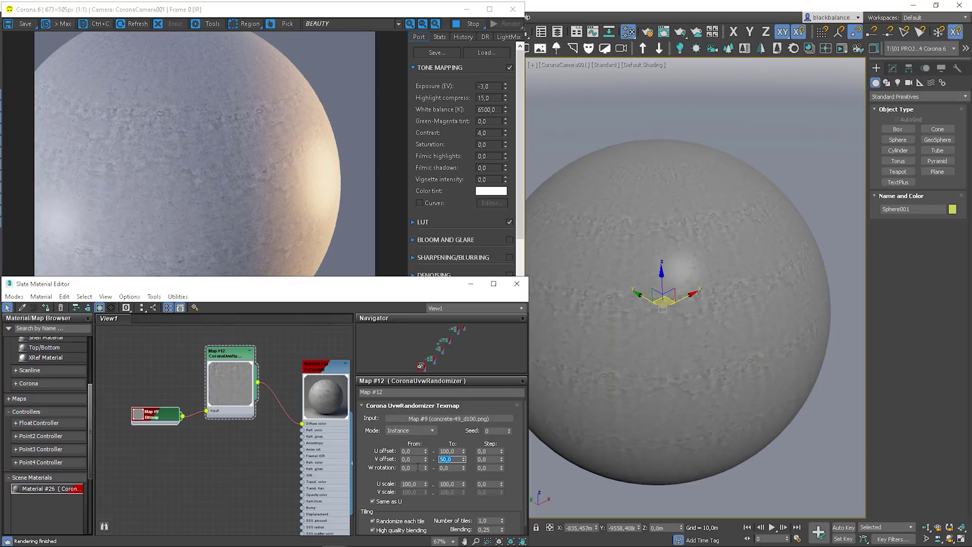
text(100)
key(Return)
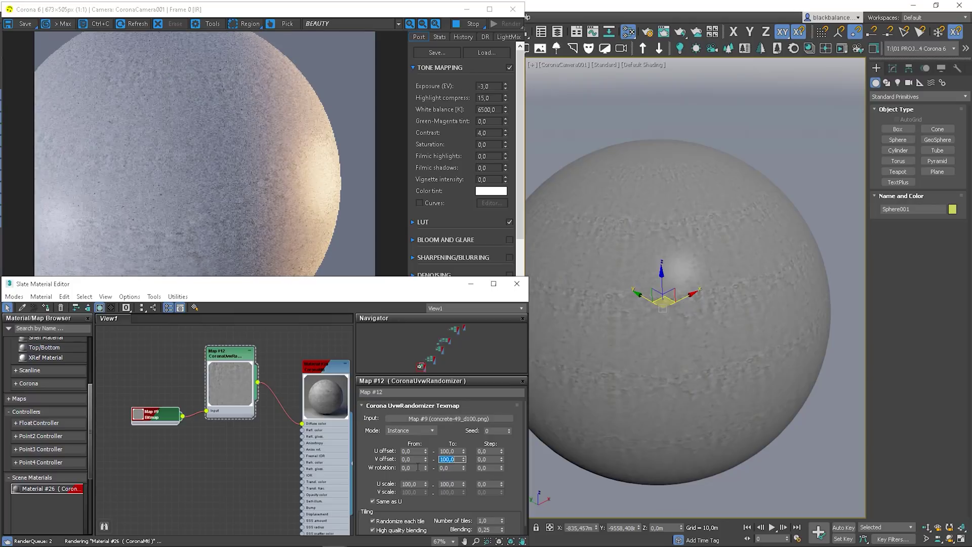
key(Tab)
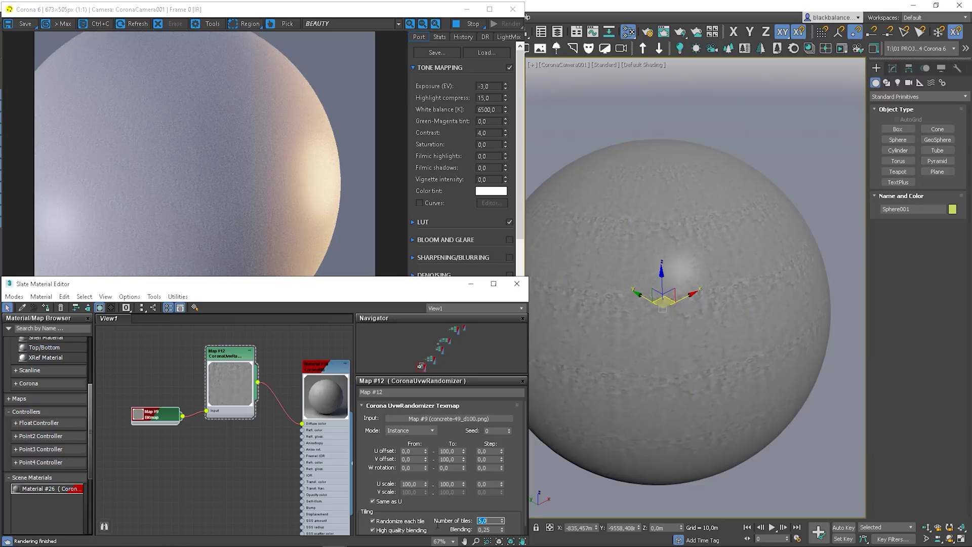
text(1)
key(Return)
Step: Set the W rotation maximum to 0 and the U offset minimum to -100
click(452, 468)
text(360)
key(Return)
text(180)
key(Return)
text(0)
key(Return)
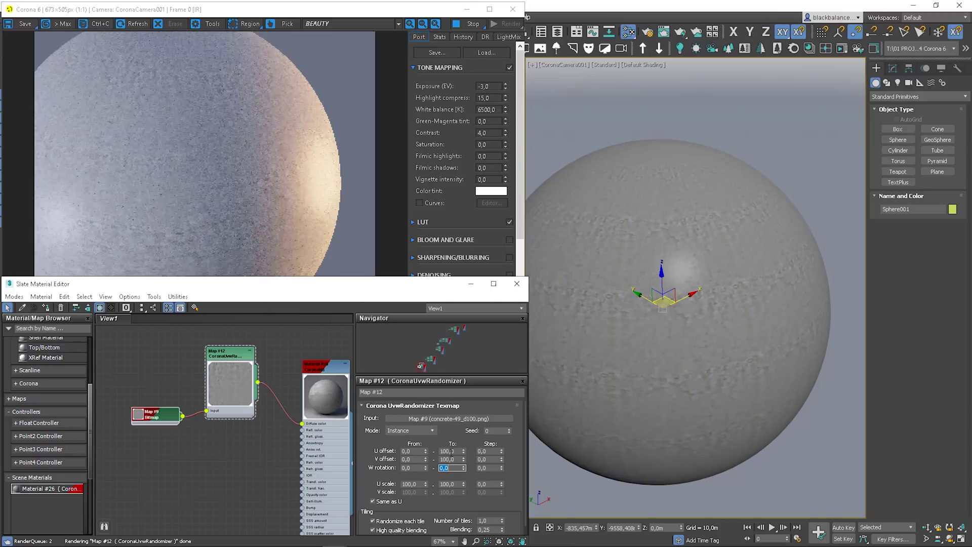
click(412, 450)
text(-)
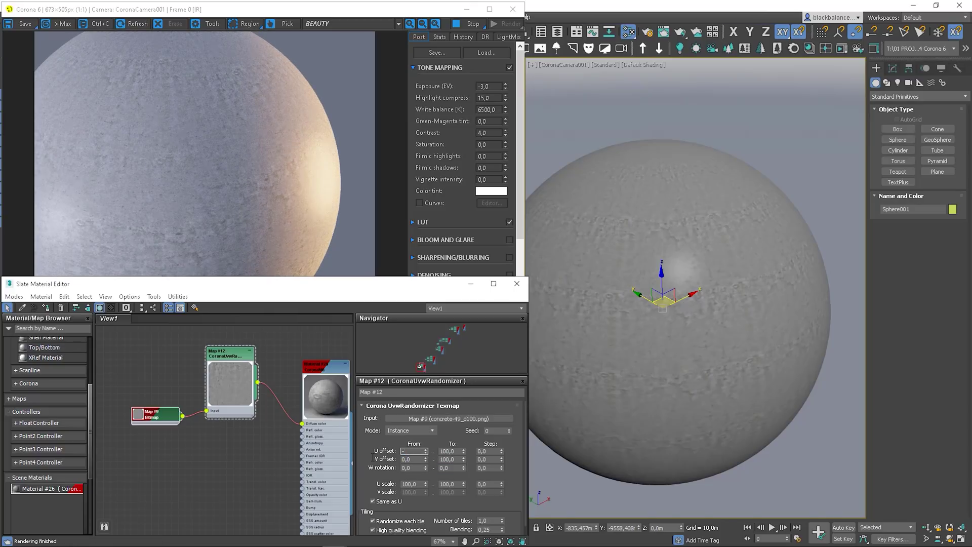
text(100)
key(Return)
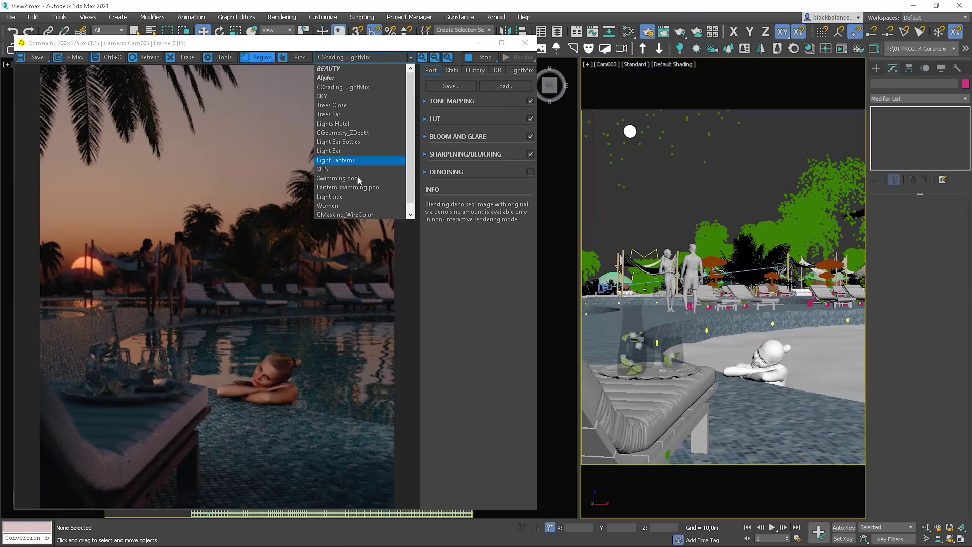
Step: Show the CMasking_WireColor pass and open the pitcher's water material parameters in Slate
click(359, 215)
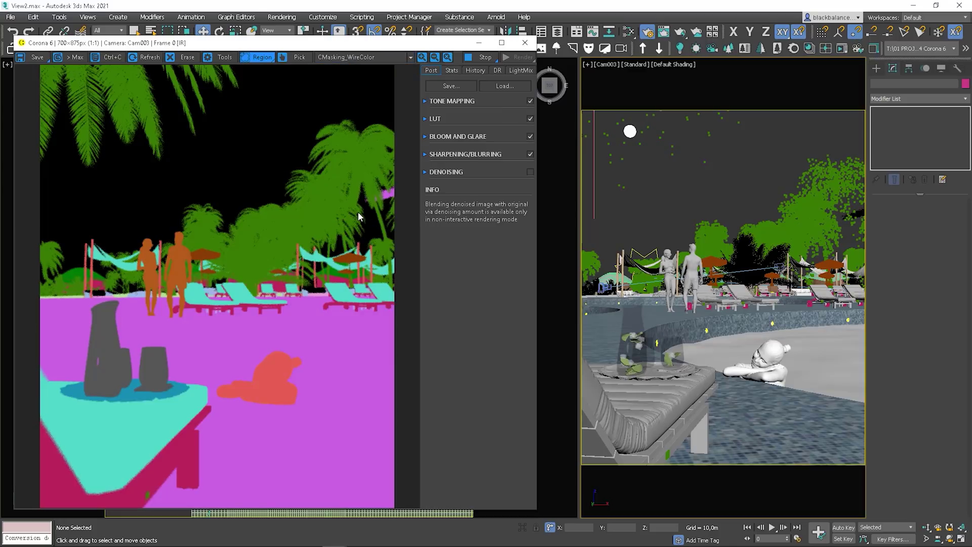
click(99, 348)
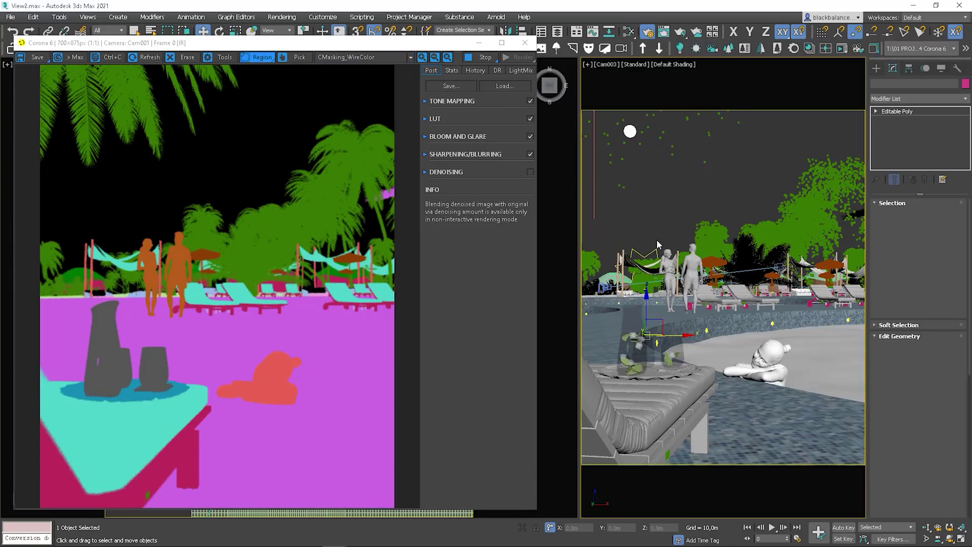
key(m)
drag(455, 397, 623, 355)
click(635, 354)
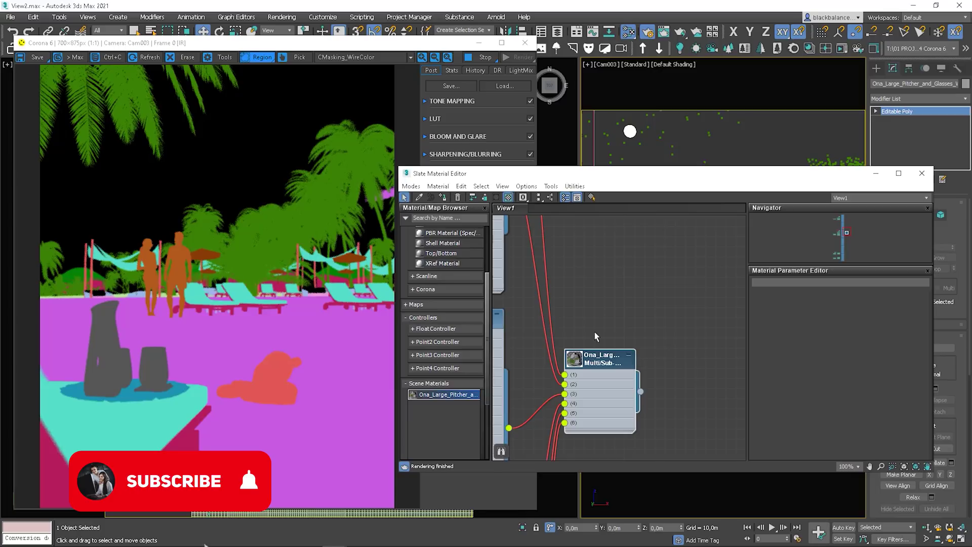
scroll(635, 361, down, 2)
middle_drag(634, 400, 633, 315)
double_click(662, 295)
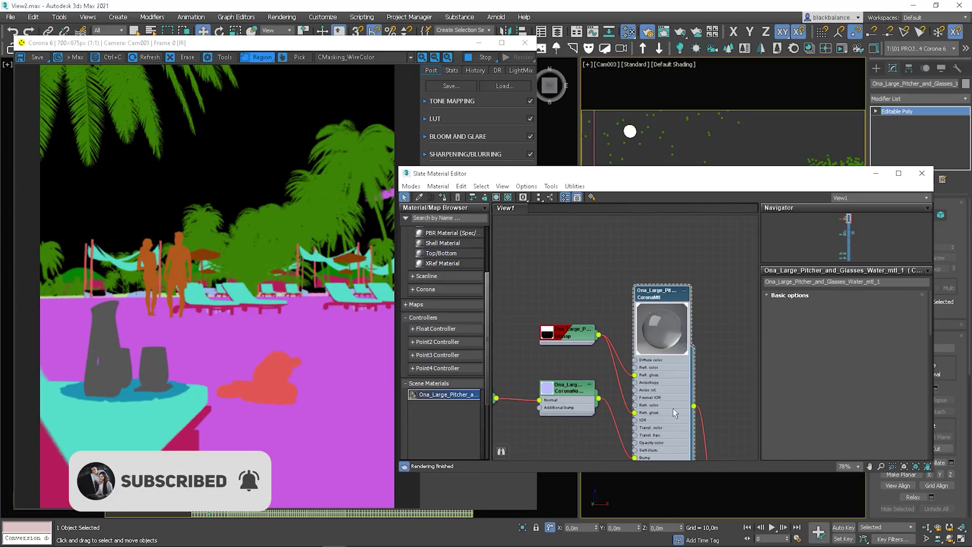
Step: Collapse the volumetrics and SSS settings and open the Propagate masks dropdown
scroll(838, 416, down, 5)
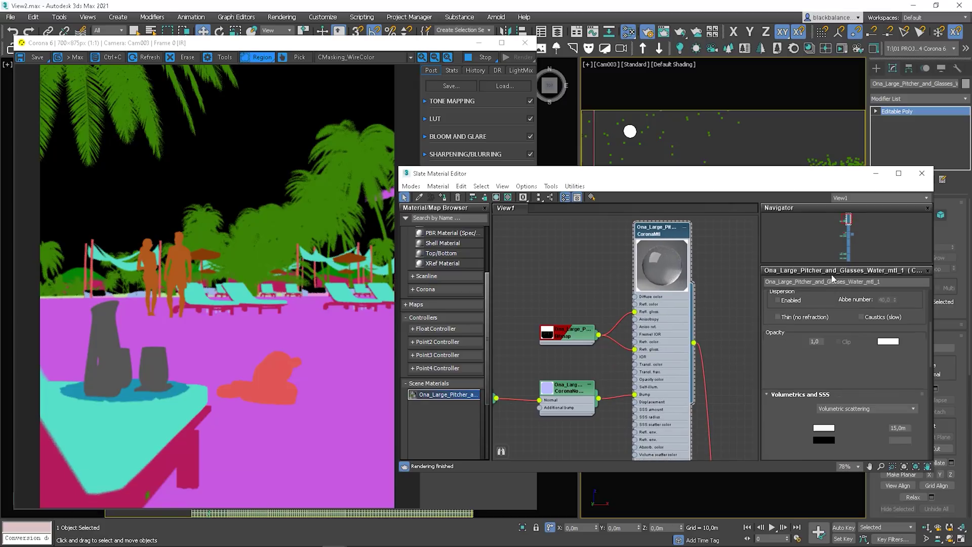
click(805, 395)
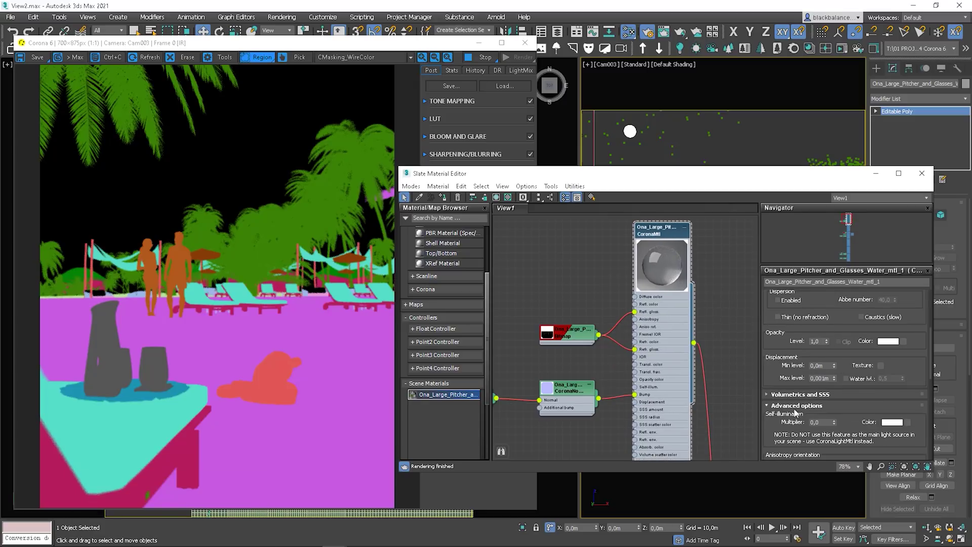
scroll(830, 413, down, 3)
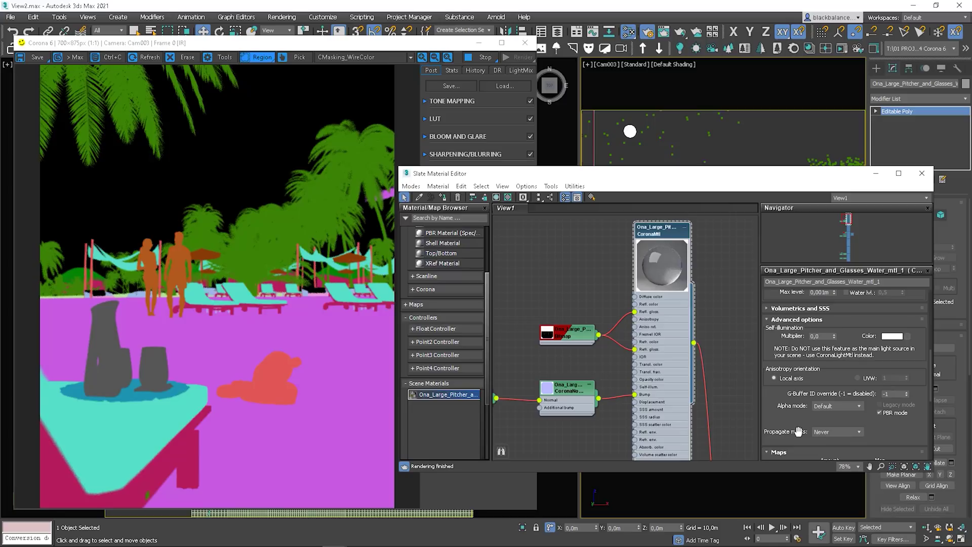
click(825, 432)
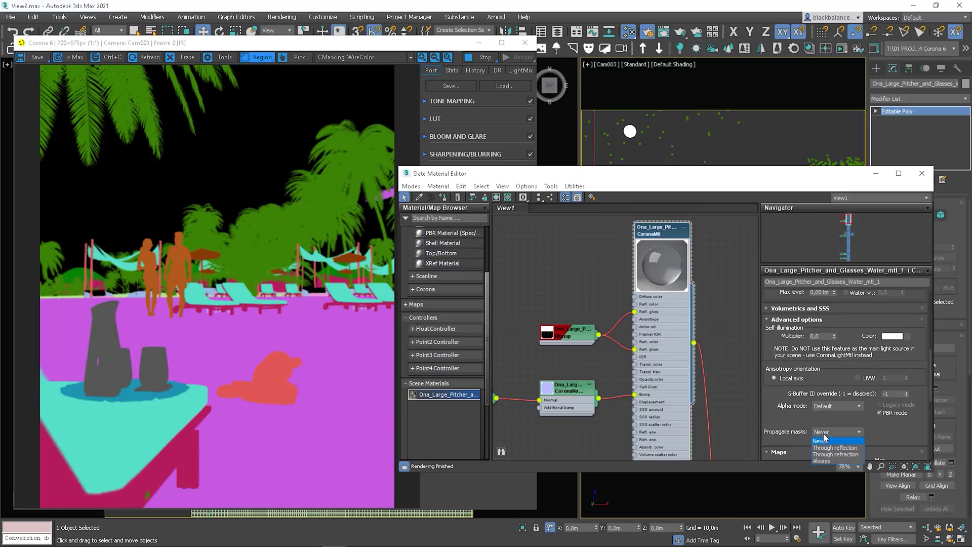
Step: Set Propagate masks to Always and draw a render region around the pitcher and glasses
click(826, 461)
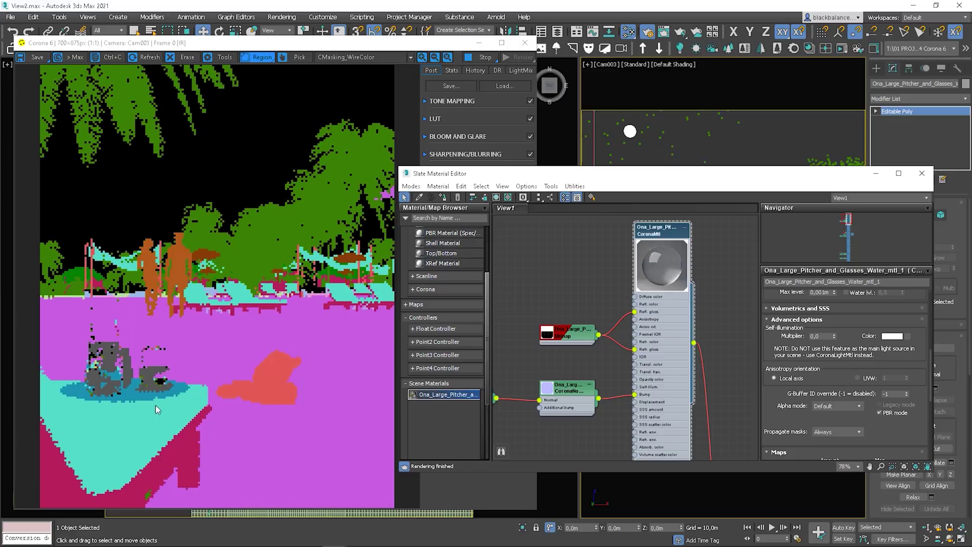
drag(186, 299, 76, 405)
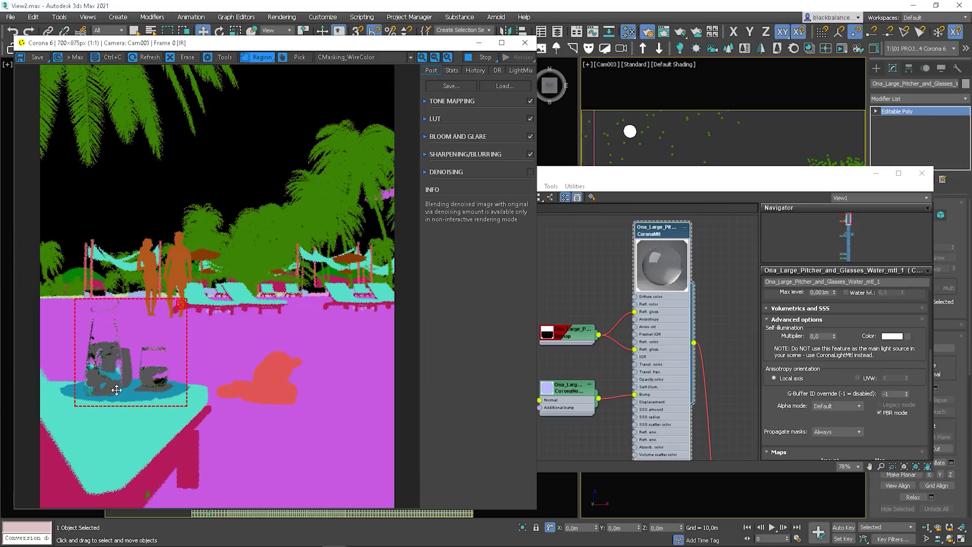
middle_drag(709, 405, 650, 281)
Step: Try Always for Water_mtl_2's Propagate masks, then return it to Never
double_click(650, 279)
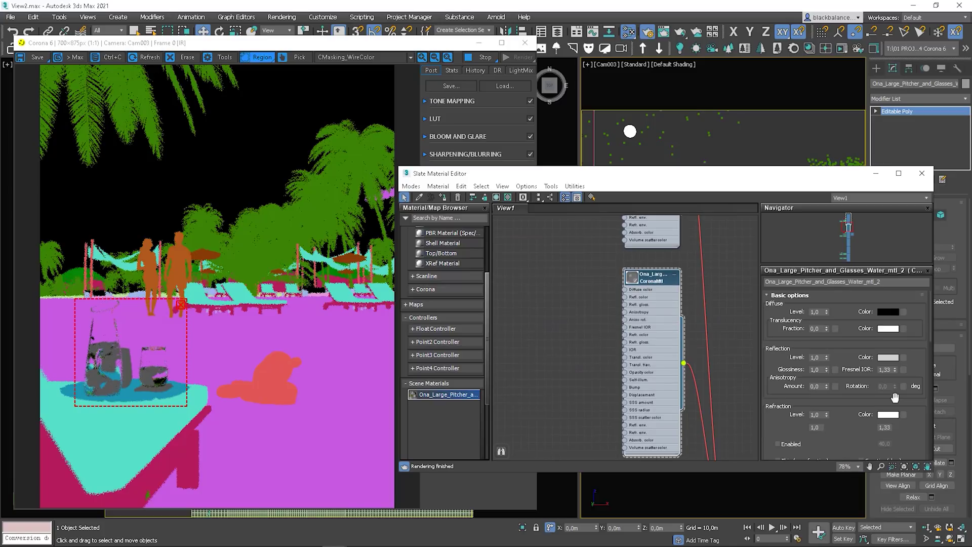
scroll(845, 416, down, 6)
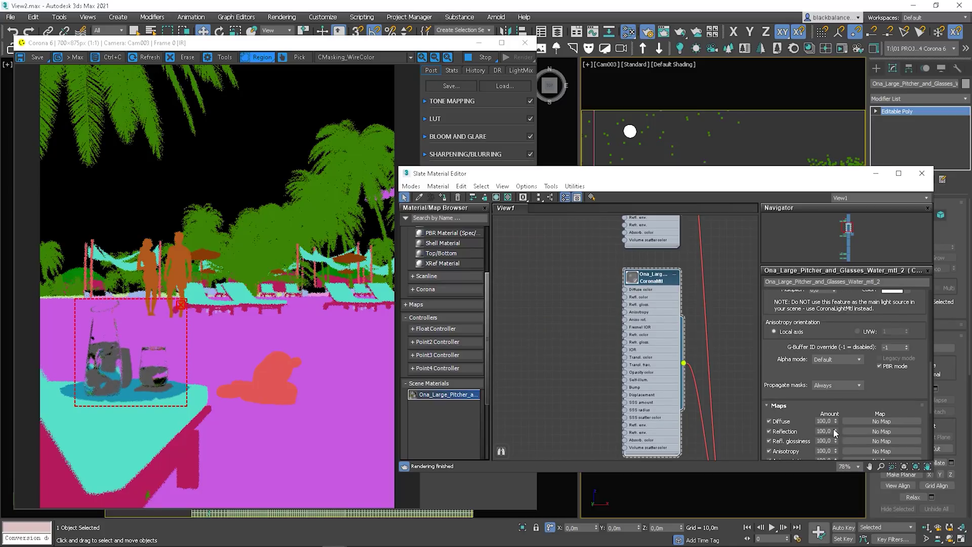
click(830, 385)
click(832, 411)
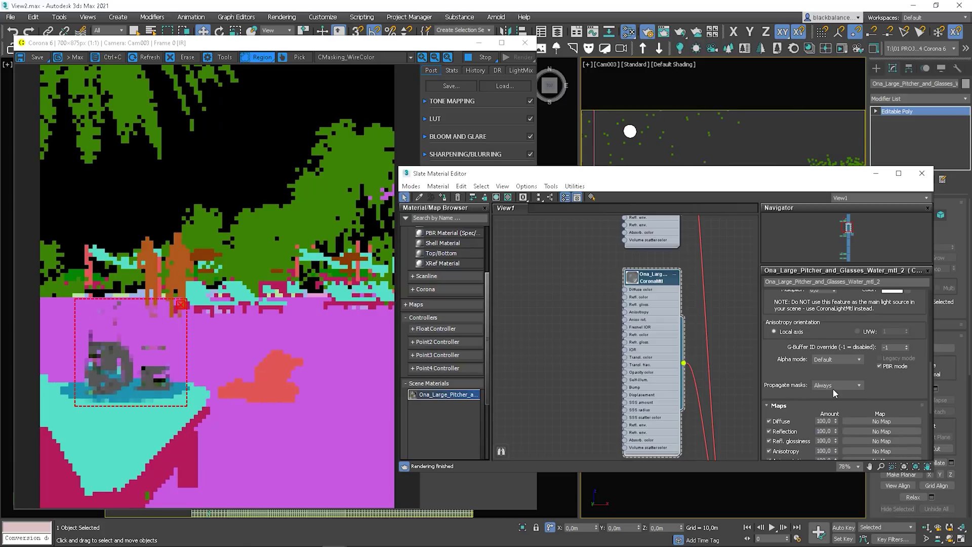
click(834, 388)
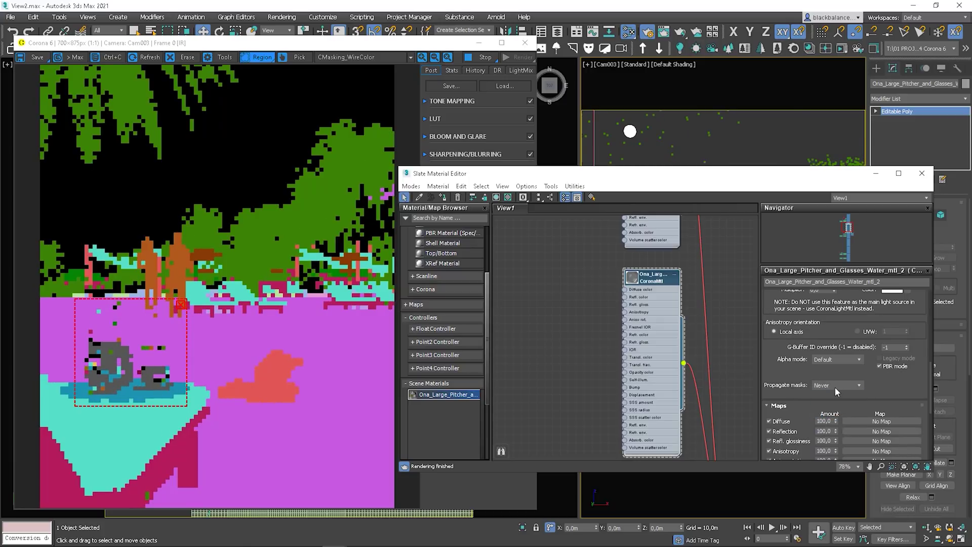